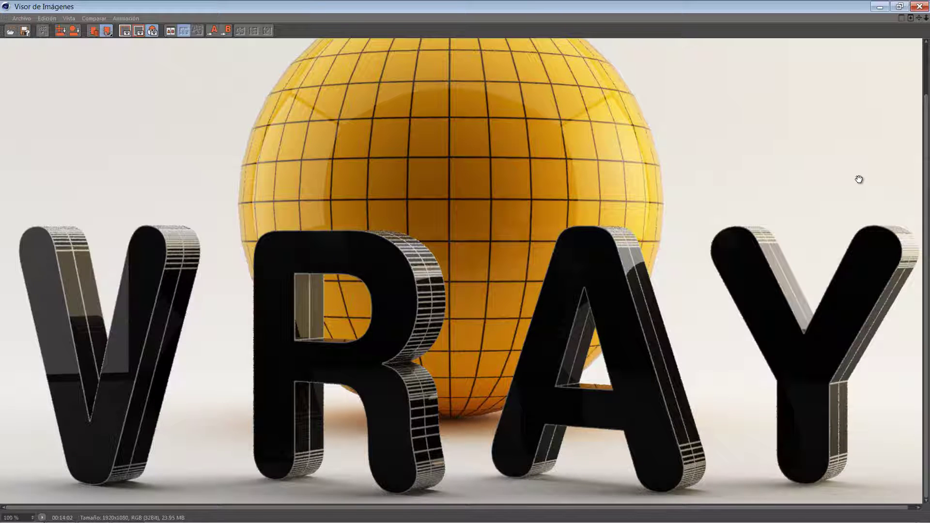
- Compare the successive VRAY lettering renders in the image viewer
{"action": "key", "text": "Up"}
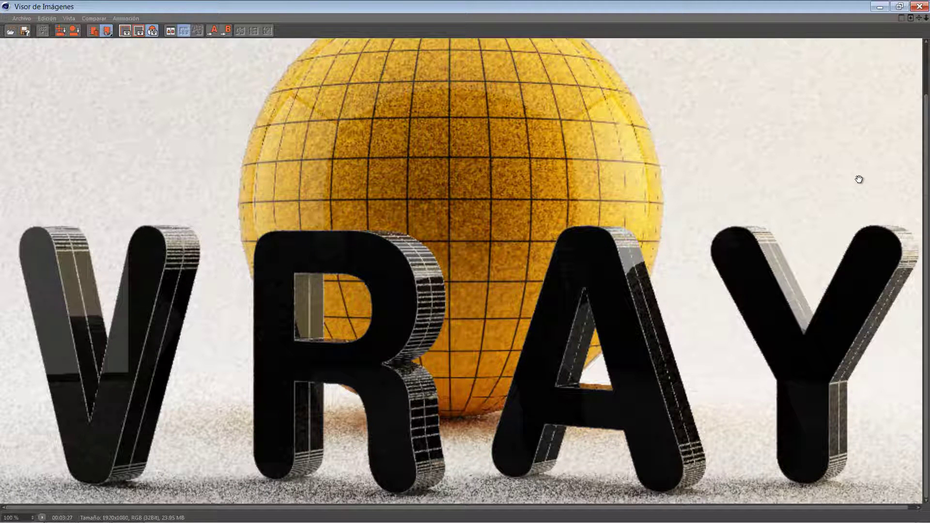
{"action": "key", "text": "Down"}
{"action": "key", "text": "Down"}
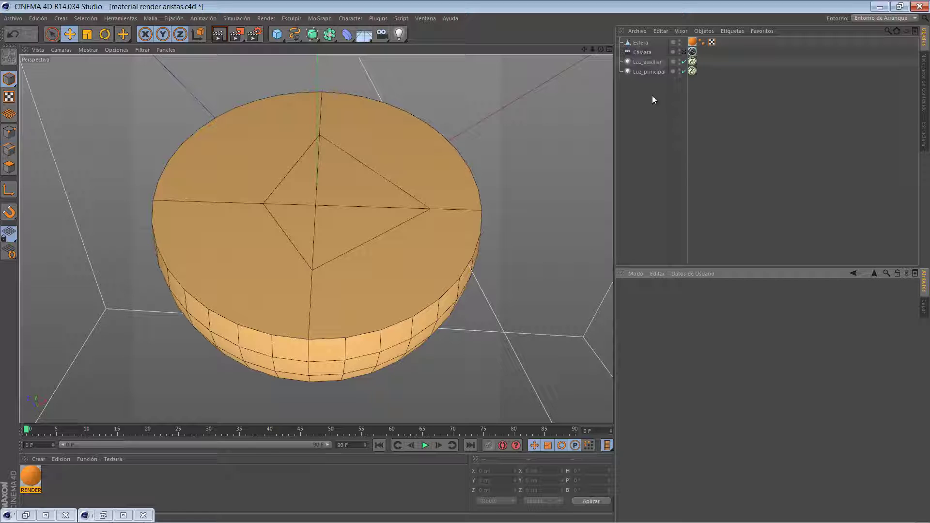
- Leave the camera view, review the settings of Luz_auxiliar and Luz_principal including the latter's VrayLight options, and return to the camera view
{"action": "left_click", "coordinate": [684, 52]}
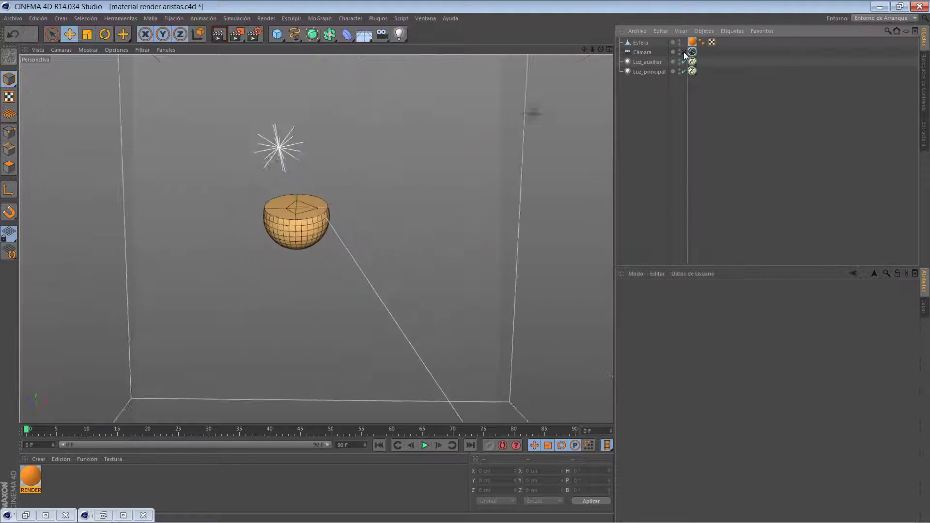
{"action": "left_click", "coordinate": [658, 63]}
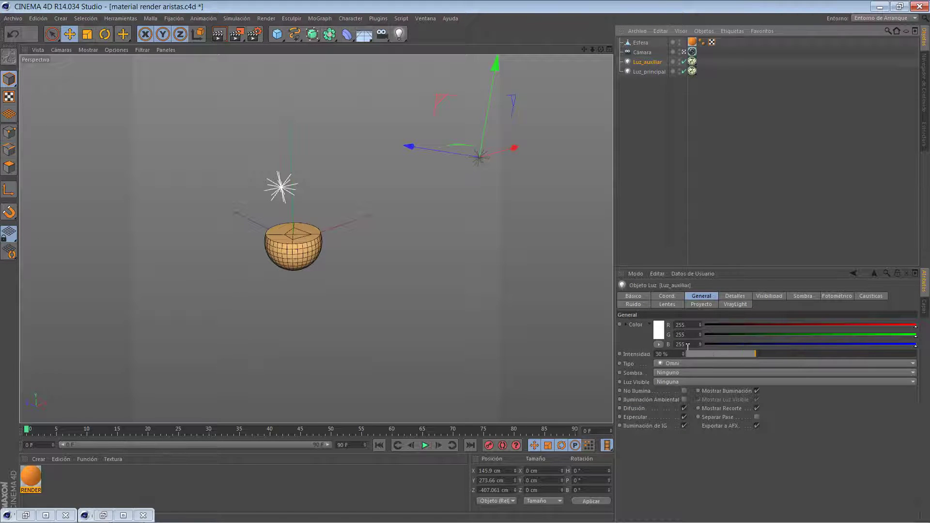
{"action": "left_click", "coordinate": [650, 73]}
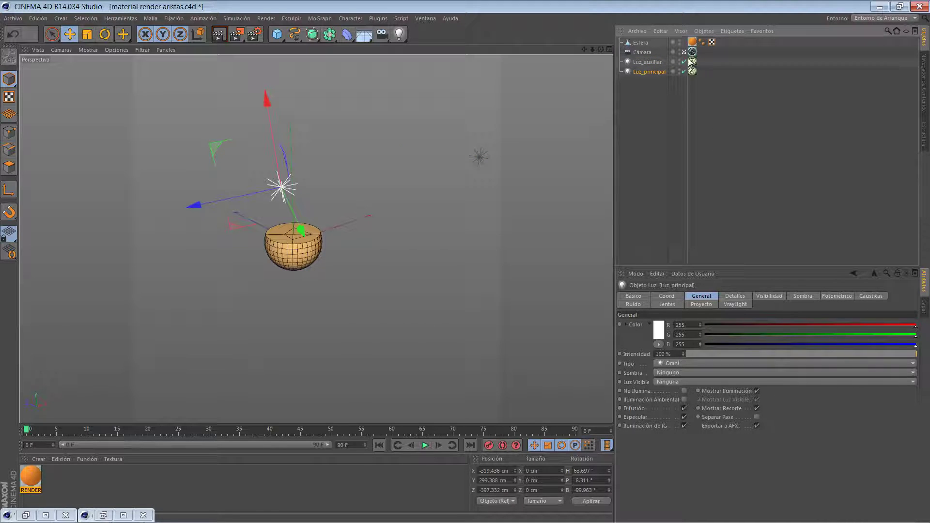
{"action": "left_click", "coordinate": [735, 304]}
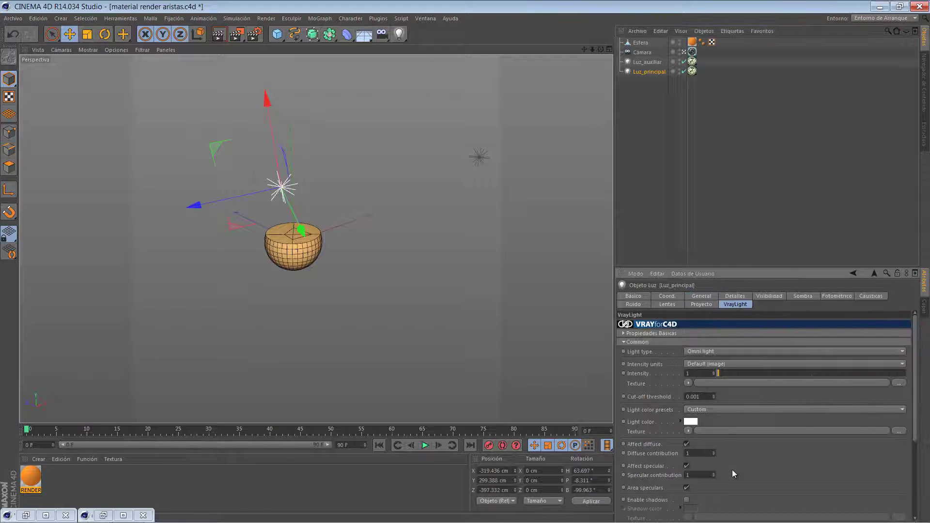
{"action": "scroll", "coordinate": [836, 406], "scroll_direction": "down", "scroll_amount": 3}
{"action": "left_click_drag", "start_coordinate": [837, 387], "coordinate": [836, 500]}
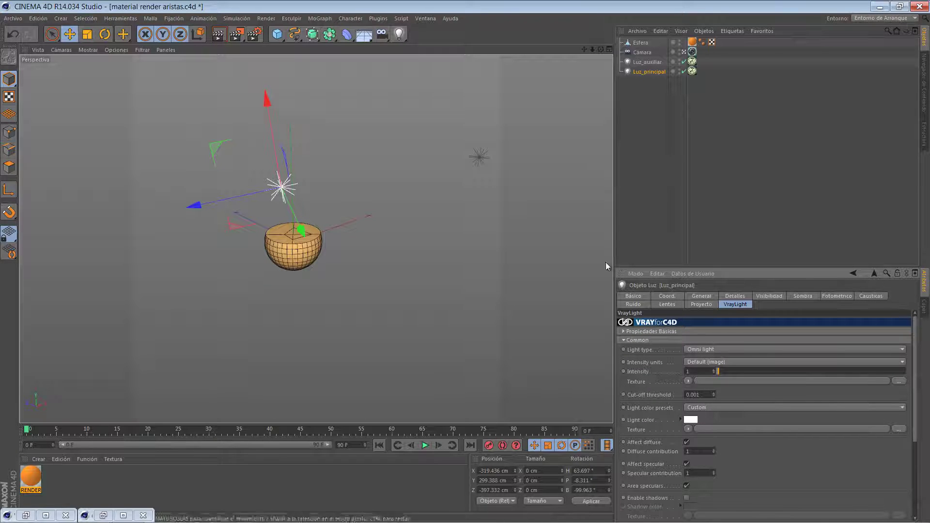
{"action": "left_click", "coordinate": [683, 51]}
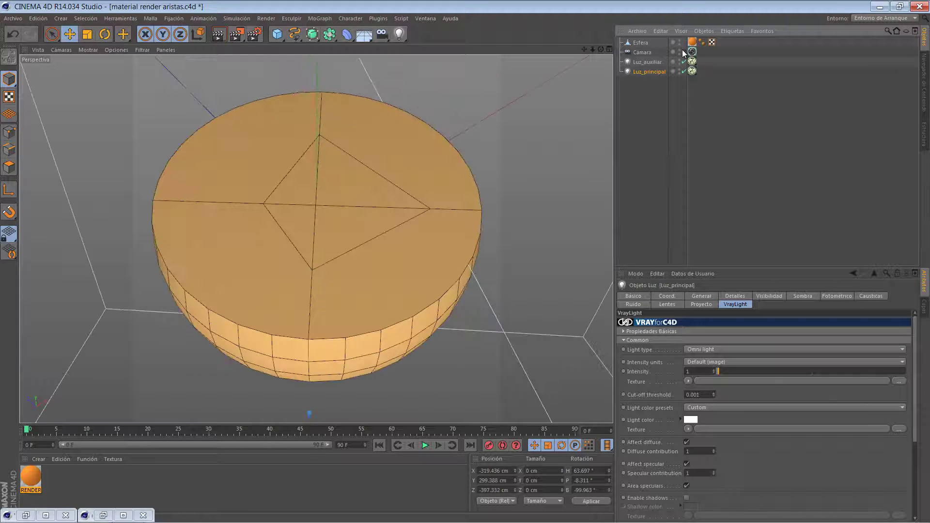
- Examine the RENDERIZAR ARISTAS material's Diffuse Layer 1 texture, from the Colorizador gradient down to its Próximo shader, and close the editor
{"action": "left_click", "coordinate": [37, 474]}
{"action": "double_click", "coordinate": [36, 472]}
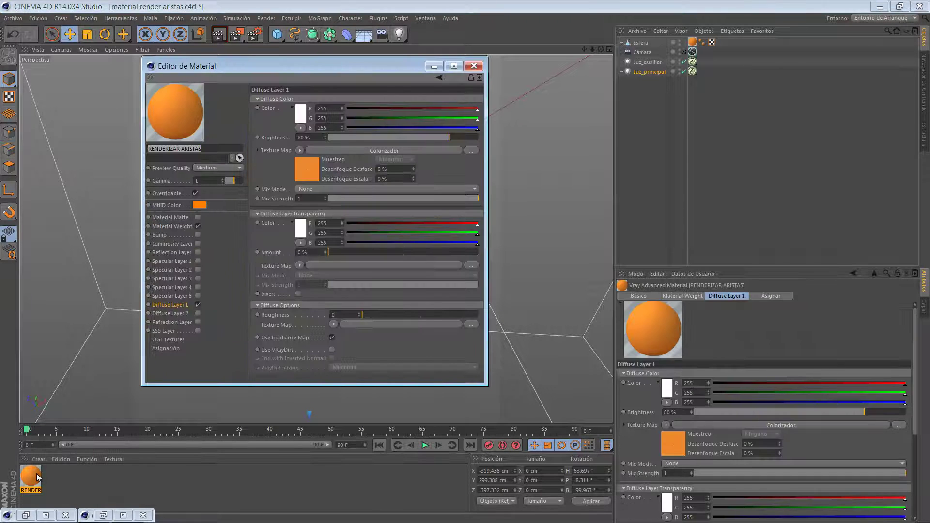
{"action": "left_click", "coordinate": [178, 304]}
{"action": "left_click", "coordinate": [368, 151]}
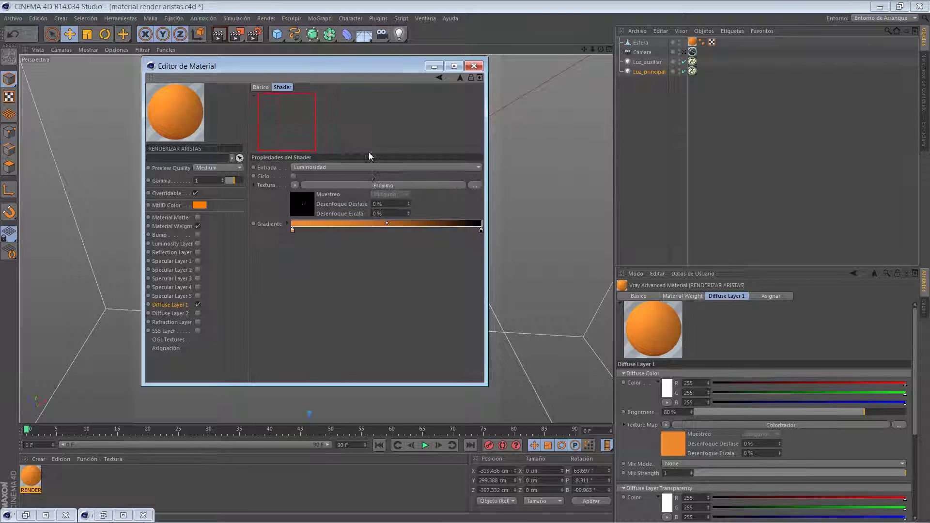
{"action": "left_click", "coordinate": [364, 185]}
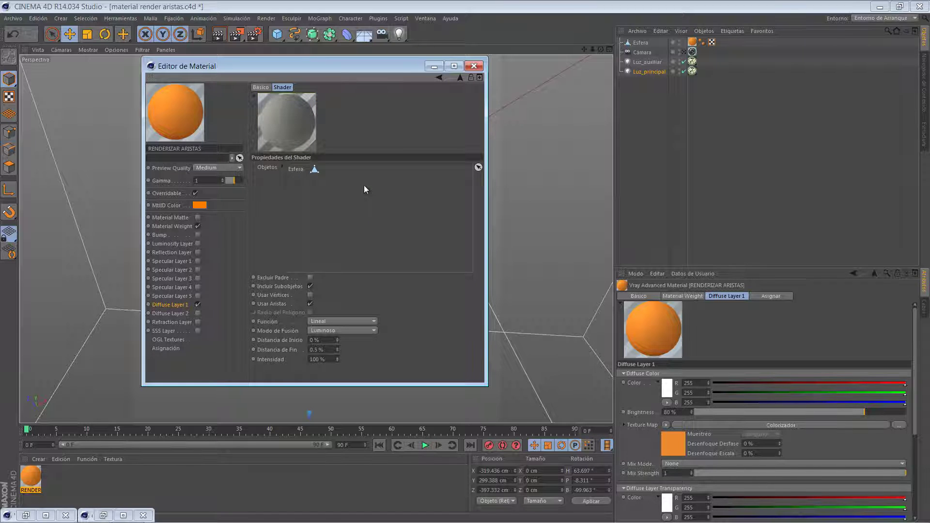
{"action": "left_click", "coordinate": [473, 66]}
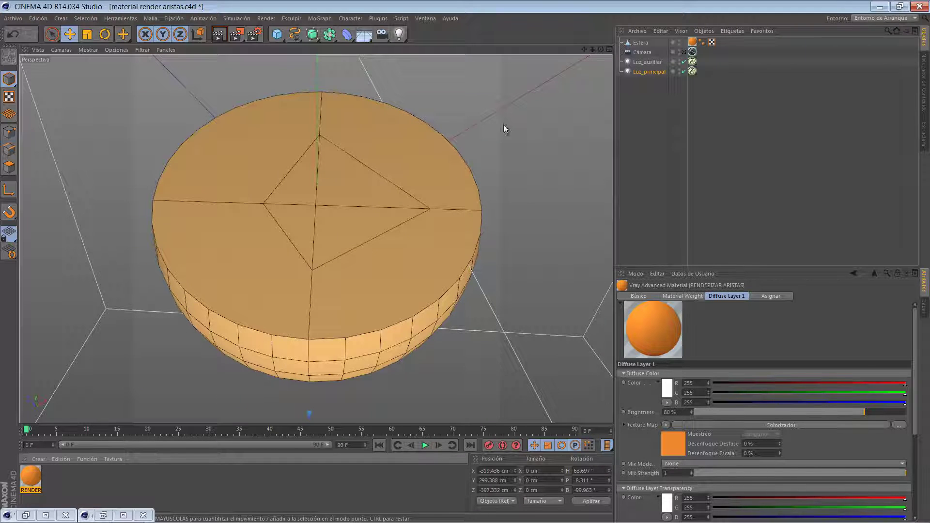
- Bring up the image viewer and render settings, and review the VrayBridge background environment color, indirect illumination and antialiasing settings
{"action": "left_click", "coordinate": [23, 516]}
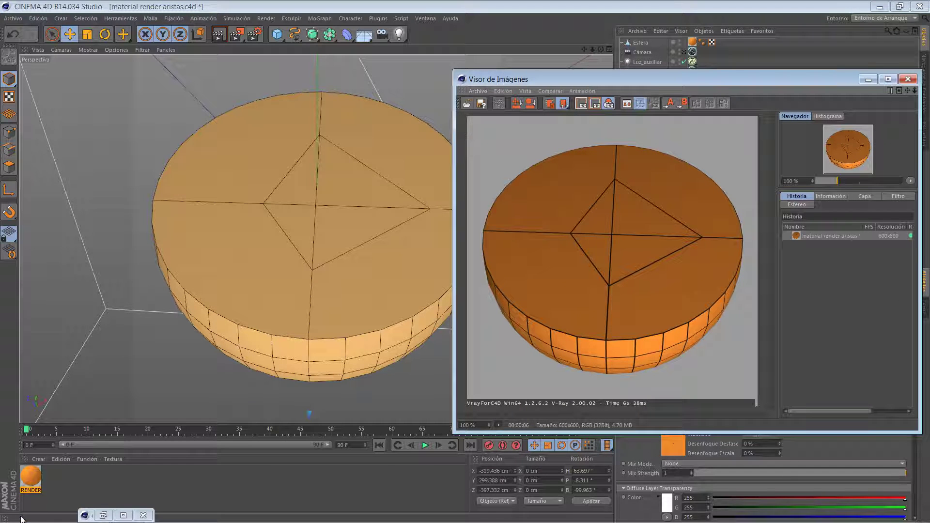
{"action": "left_click", "coordinate": [102, 515]}
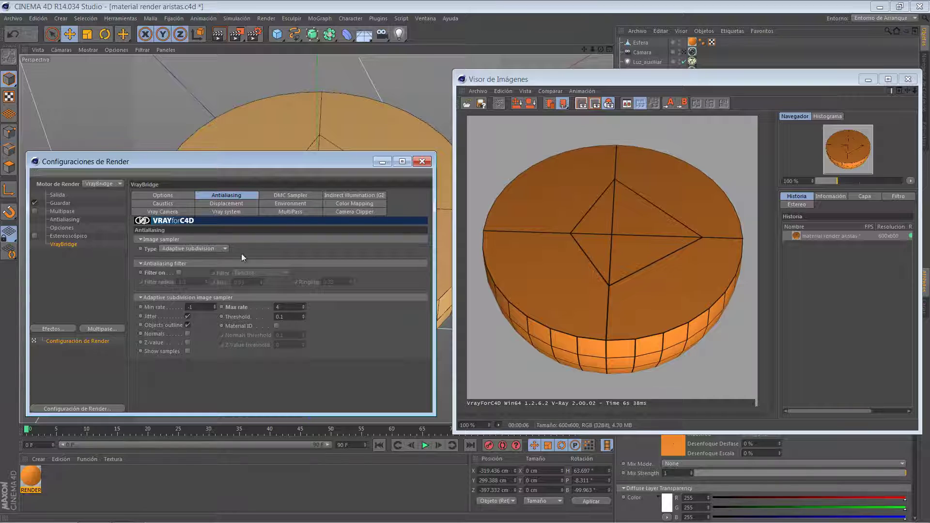
{"action": "left_click", "coordinate": [291, 203]}
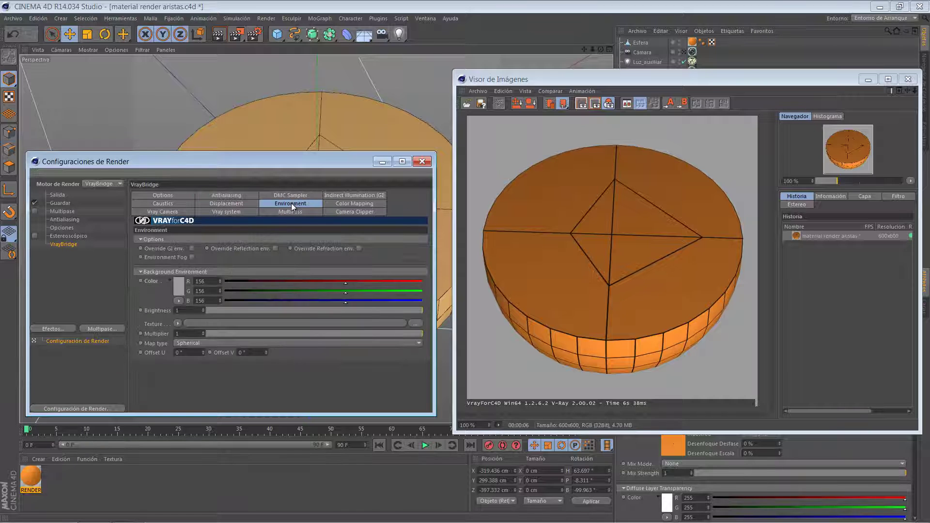
{"action": "left_click", "coordinate": [178, 289]}
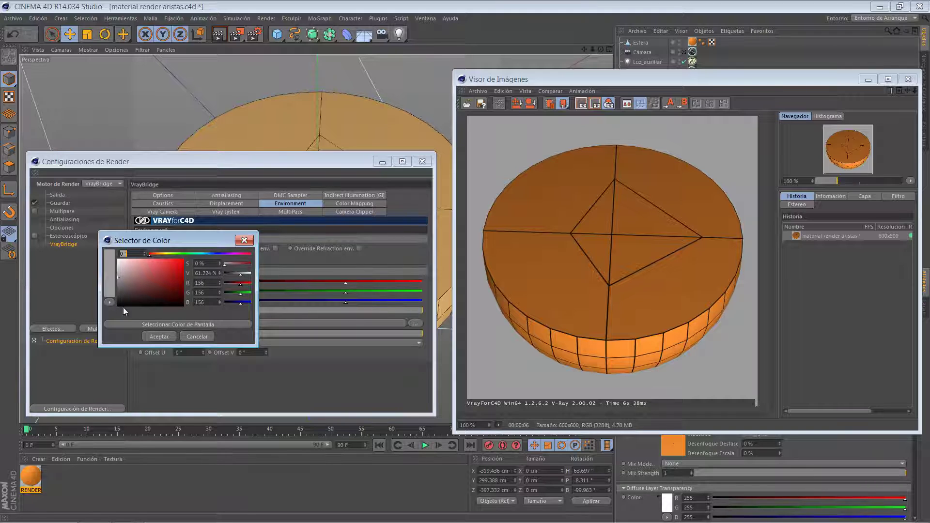
{"action": "left_click", "coordinate": [160, 338]}
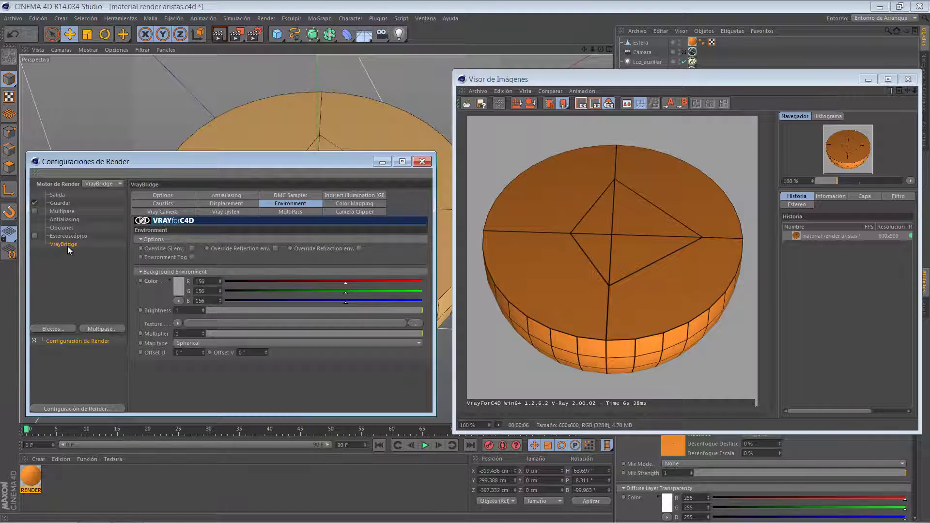
{"action": "left_click", "coordinate": [358, 195]}
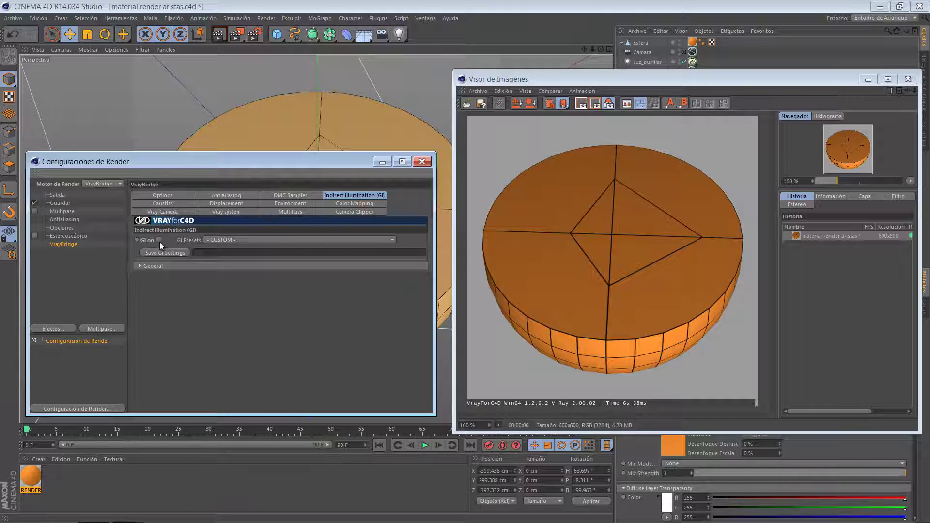
{"action": "left_click", "coordinate": [244, 196]}
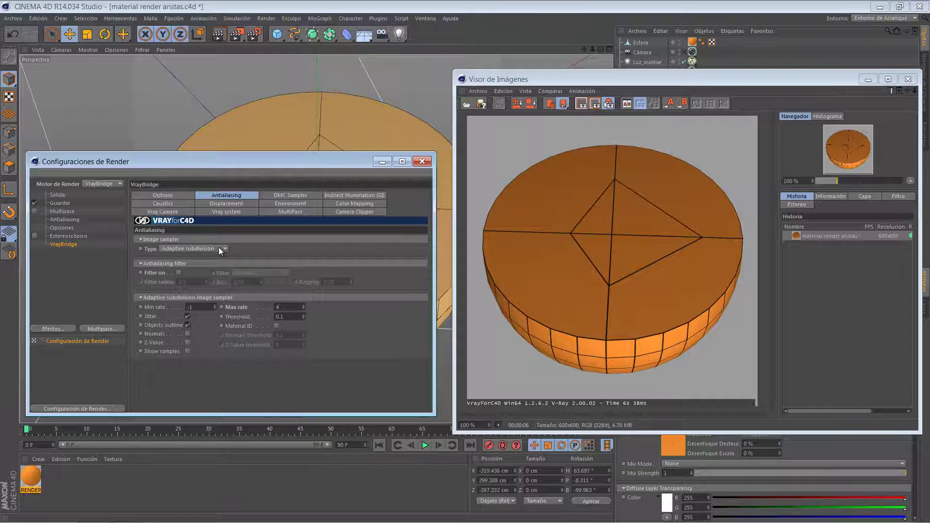
- Delete the existing render from the image viewer's history
{"action": "left_click", "coordinate": [796, 236]}
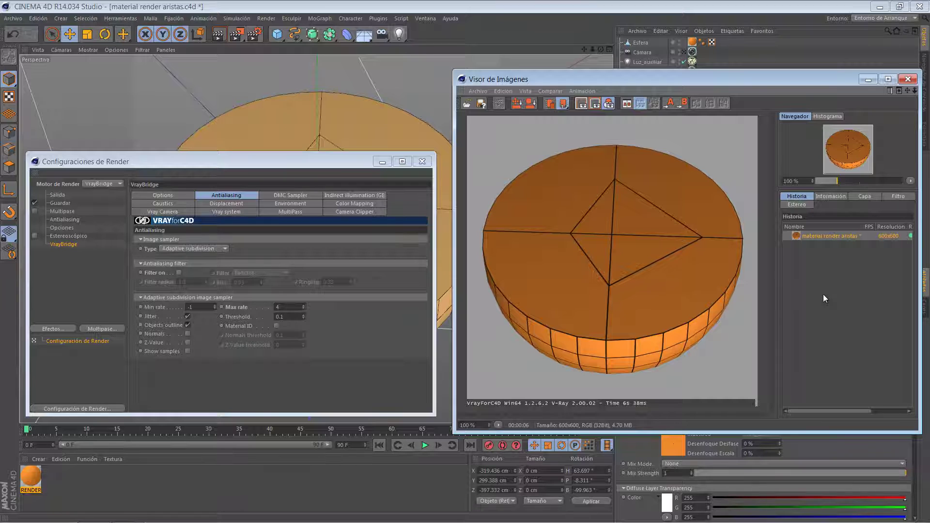
{"action": "key", "text": "Delete"}
{"action": "key", "text": "Return"}
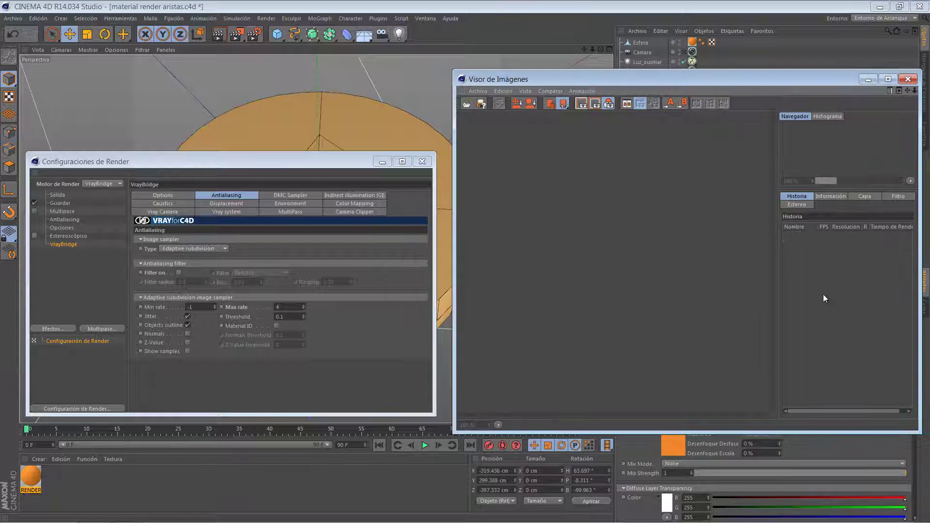
- Set the VrayBridge antialiasing image sampler type to Fixed
{"action": "left_click", "coordinate": [216, 246]}
{"action": "left_click", "coordinate": [199, 258]}
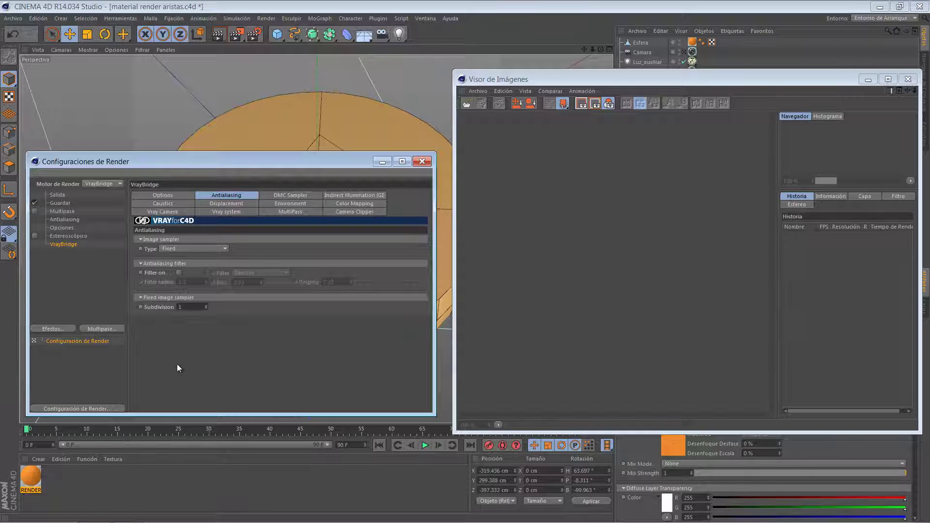
{"action": "key", "text": "ctrl+r"}
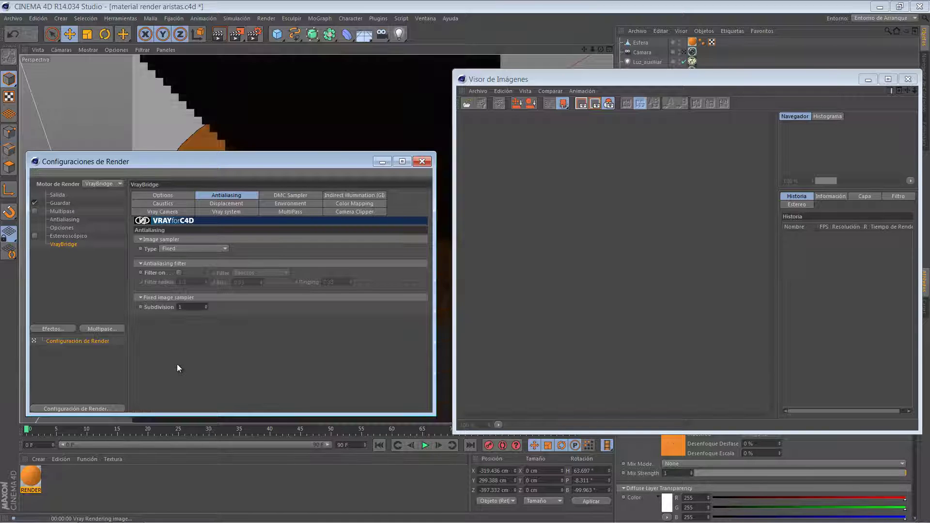
{"action": "left_click", "coordinate": [303, 117]}
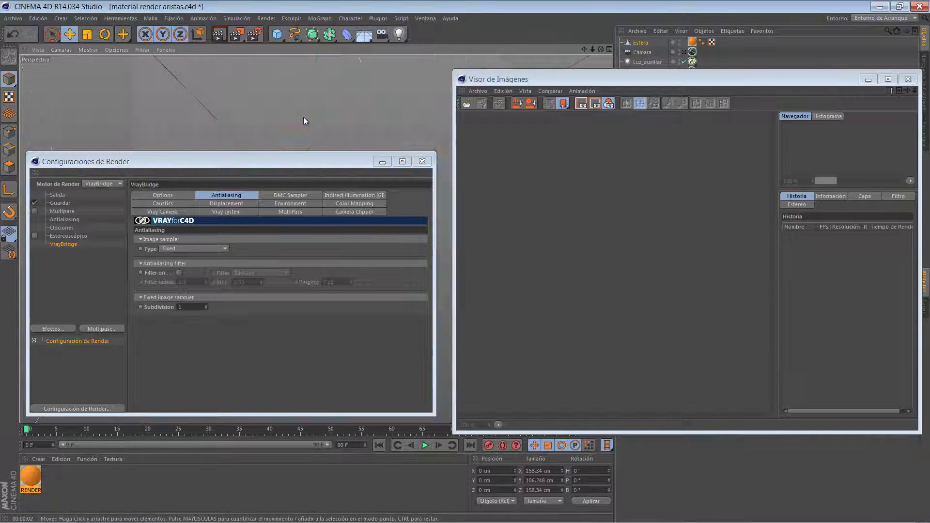
{"action": "left_click", "coordinate": [551, 81]}
{"action": "key", "text": "ctrl+r"}
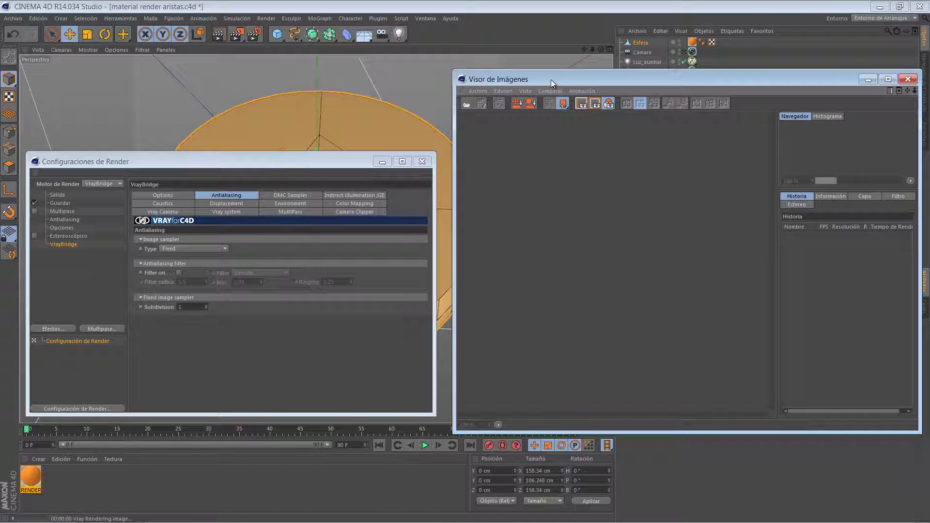
{"action": "left_click", "coordinate": [357, 98]}
{"action": "left_click", "coordinate": [592, 193]}
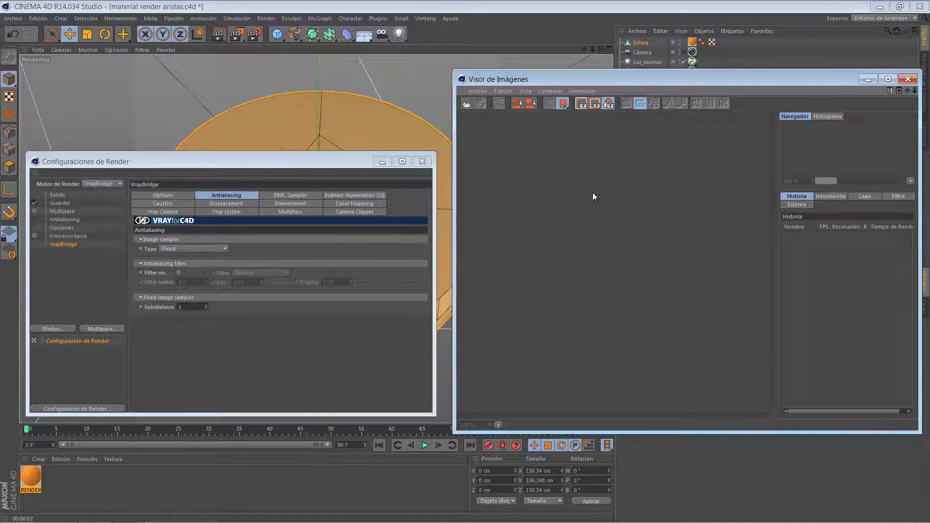
- Render the scene to the image viewer and inspect the half sphere's outline and edge lines at 200% zoom
{"action": "key", "text": "shift+r"}
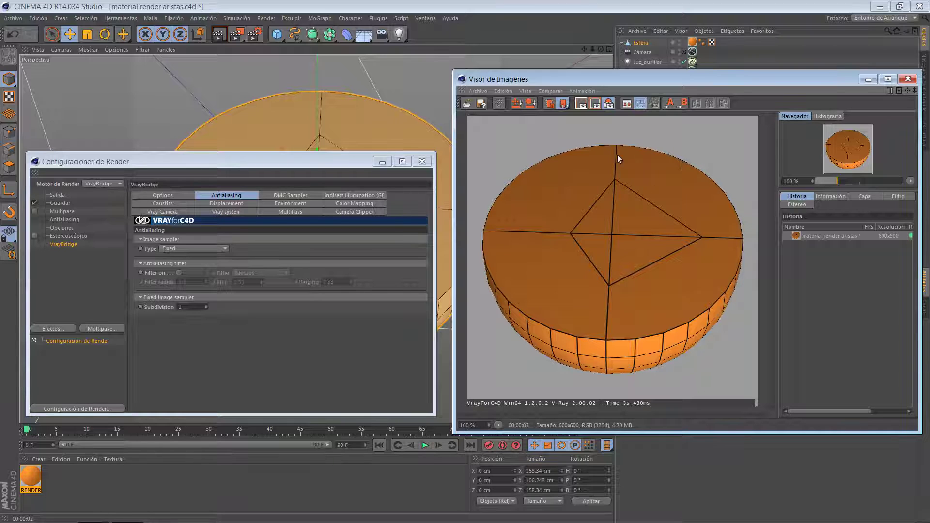
{"action": "left_click", "coordinate": [497, 426]}
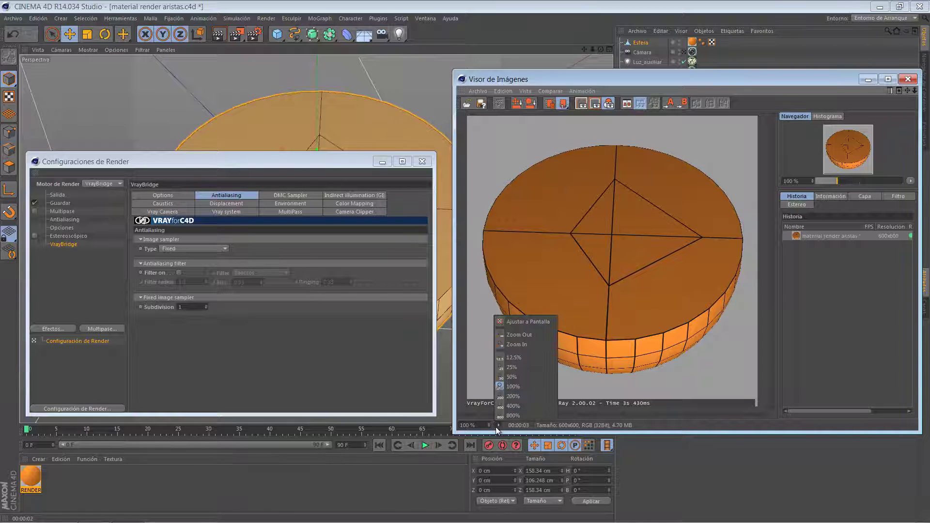
{"action": "left_click", "coordinate": [528, 395]}
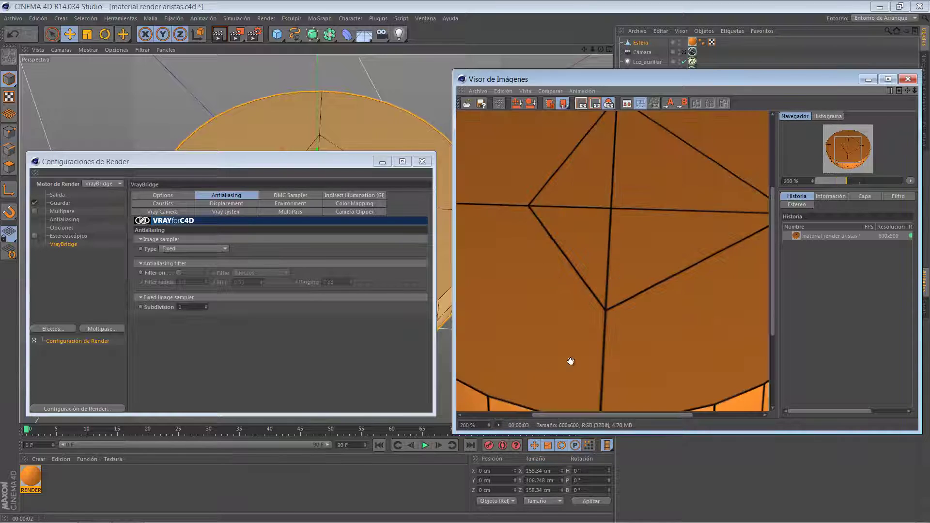
{"action": "left_click_drag", "start_coordinate": [612, 199], "coordinate": [613, 301]}
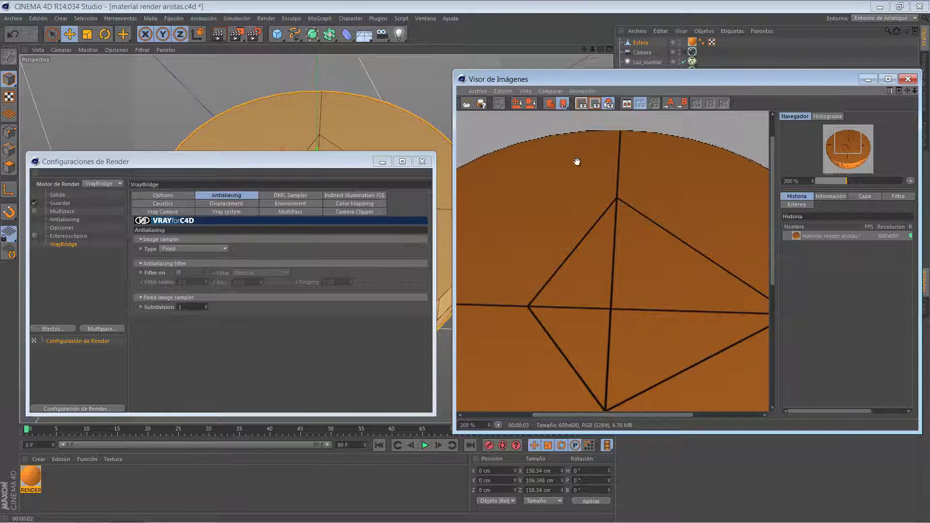
{"action": "left_click_drag", "start_coordinate": [546, 153], "coordinate": [639, 134]}
{"action": "left_click_drag", "start_coordinate": [573, 233], "coordinate": [668, 256]}
{"action": "left_click_drag", "start_coordinate": [573, 162], "coordinate": [648, 234]}
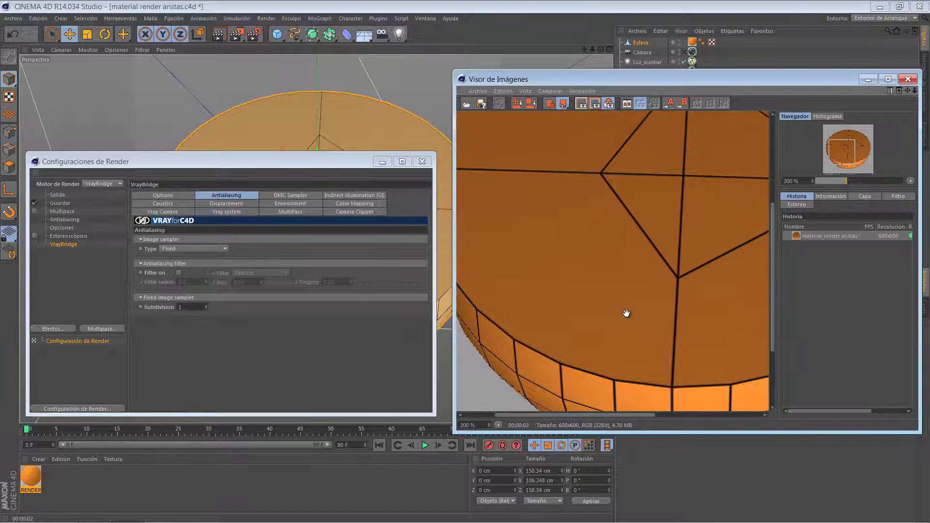
{"action": "left_click_drag", "start_coordinate": [624, 313], "coordinate": [666, 235]}
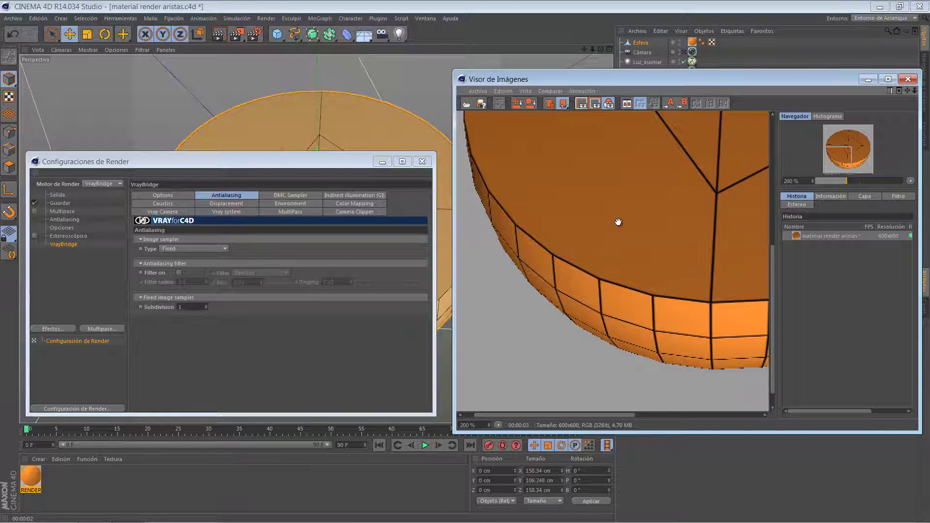
{"action": "left_click_drag", "start_coordinate": [616, 220], "coordinate": [544, 234]}
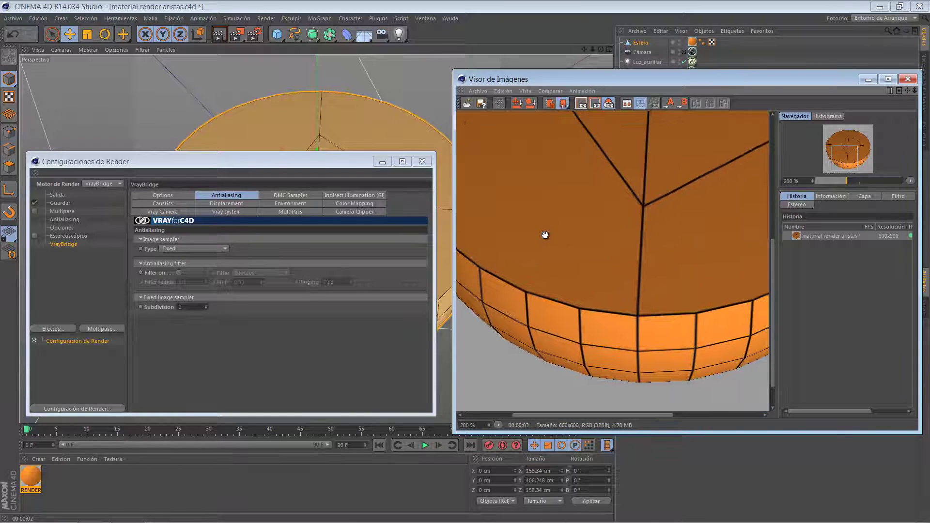
- Set the VrayBridge antialiasing image sampler type to Adaptive DMC
{"action": "left_click", "coordinate": [209, 249]}
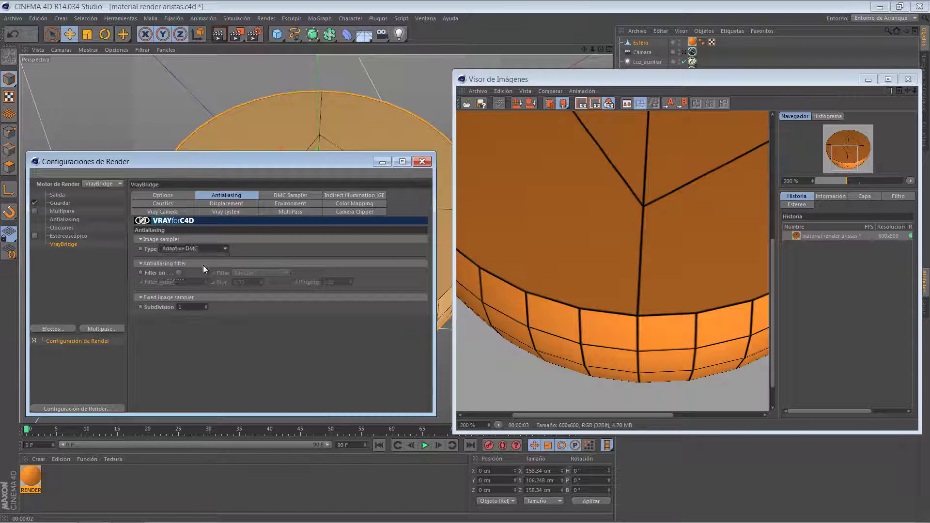
{"action": "left_click", "coordinate": [203, 268]}
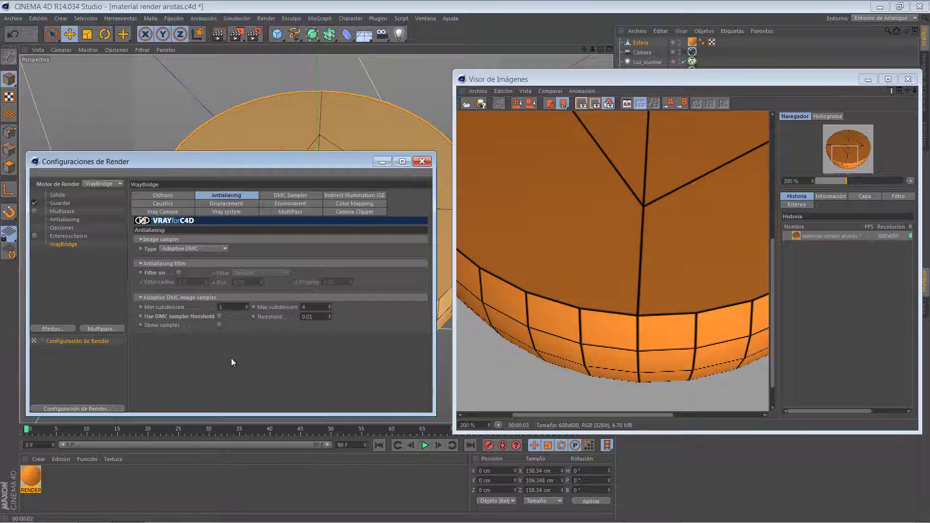
- Render the half sphere with Adaptive DMC antialiasing to the image viewer at 100% zoom
{"action": "left_click", "coordinate": [498, 423]}
{"action": "left_click", "coordinate": [513, 389]}
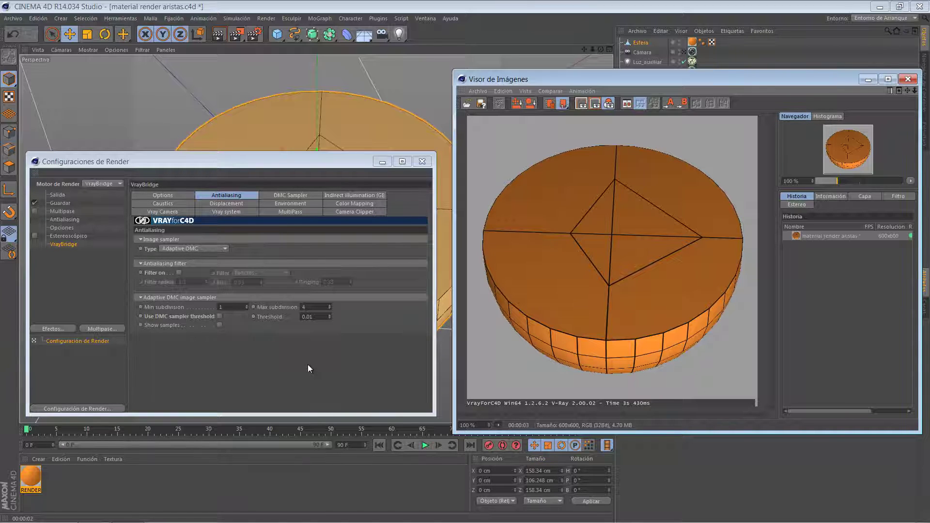
{"action": "key", "text": "shift+r"}
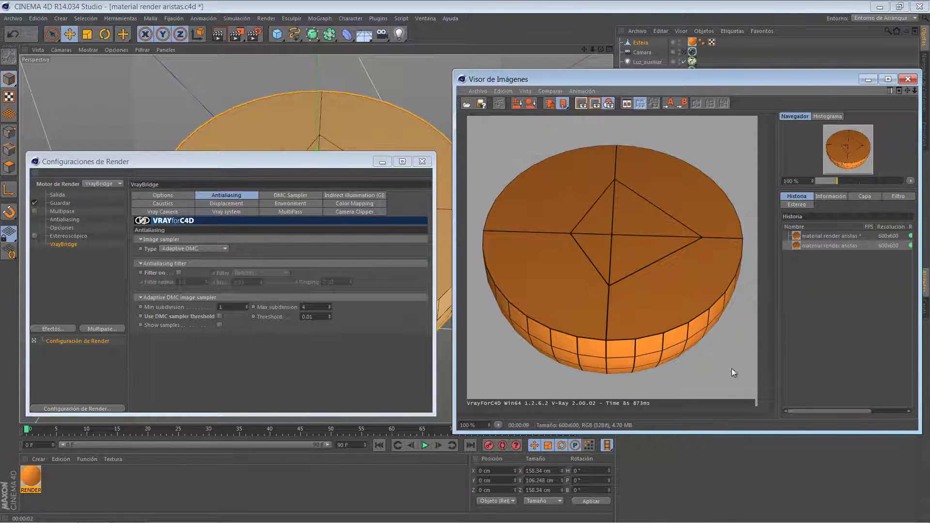
- Compare the Fixed and Adaptive DMC renders from the history, examining the half sphere's upper outline at 100% zoom
{"action": "left_click", "coordinate": [806, 236]}
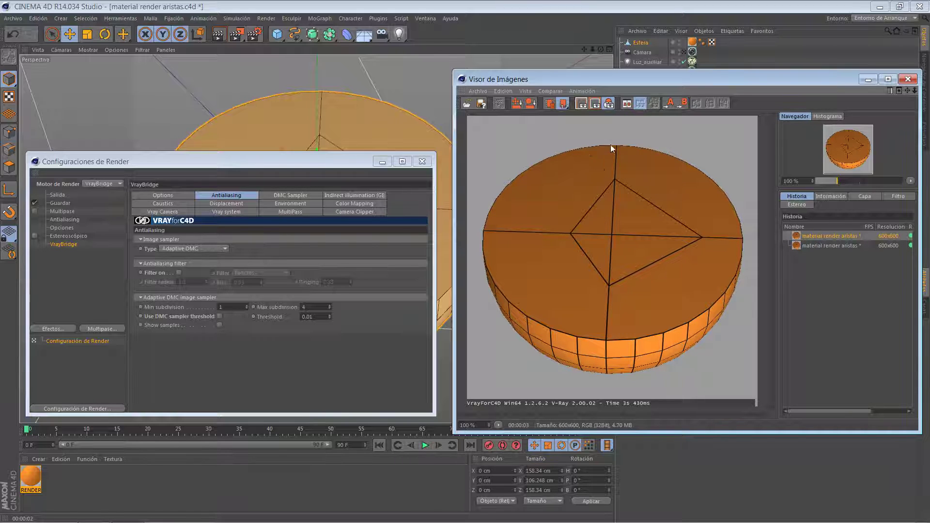
{"action": "left_click", "coordinate": [810, 246]}
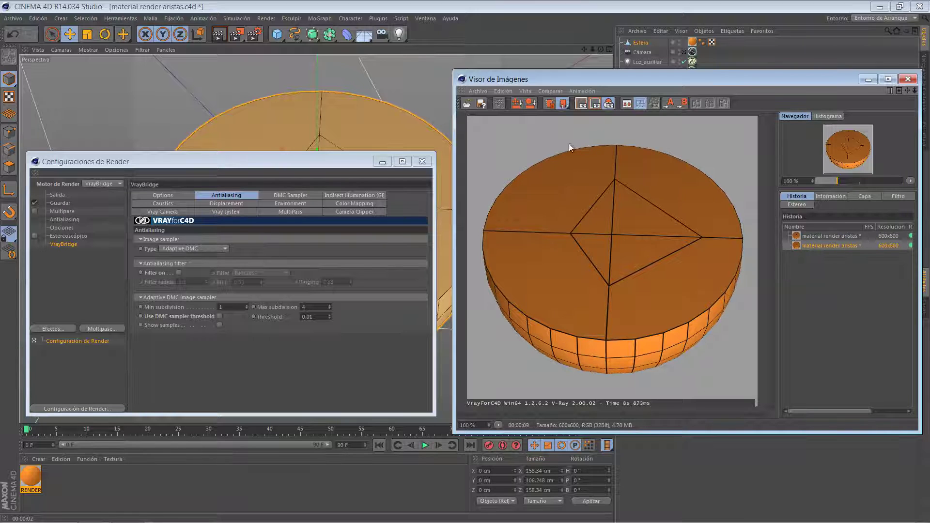
{"action": "left_click", "coordinate": [819, 235]}
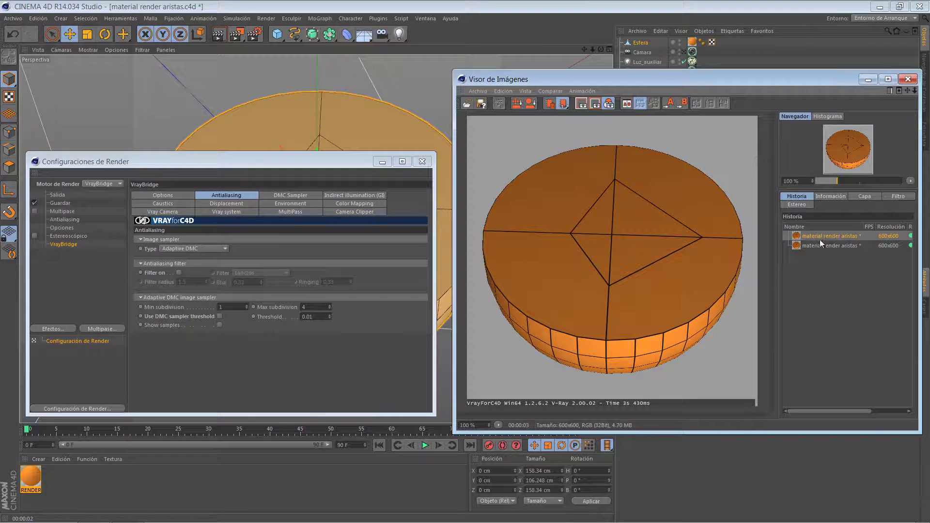
{"action": "left_click", "coordinate": [815, 247]}
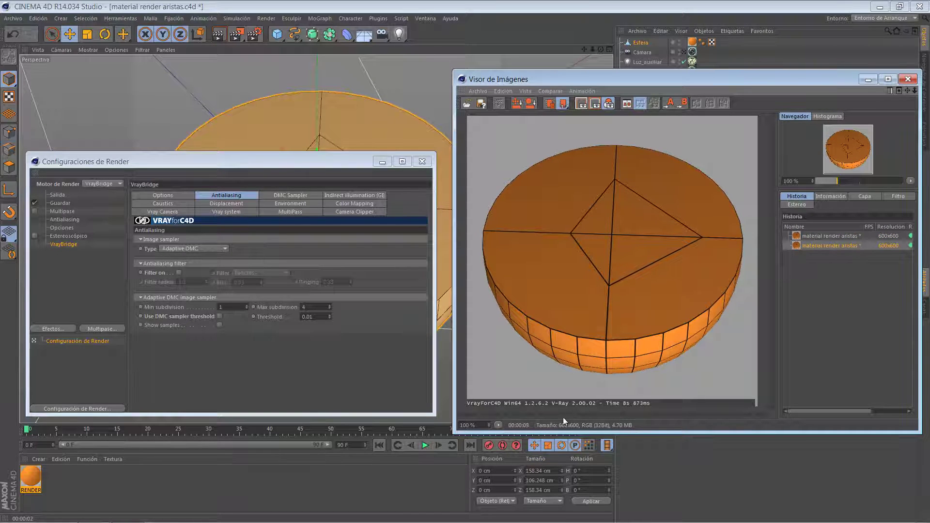
- Compare the lower rim and edge lines of the Fixed and Adaptive DMC renders at 200% zoom
{"action": "left_click", "coordinate": [497, 426]}
{"action": "left_click", "coordinate": [514, 398]}
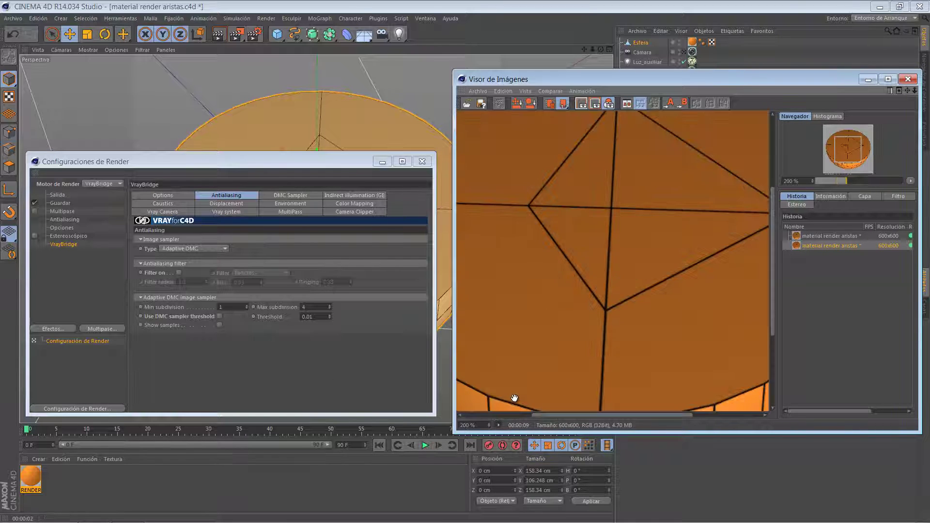
{"action": "left_click_drag", "start_coordinate": [603, 321], "coordinate": [613, 197]}
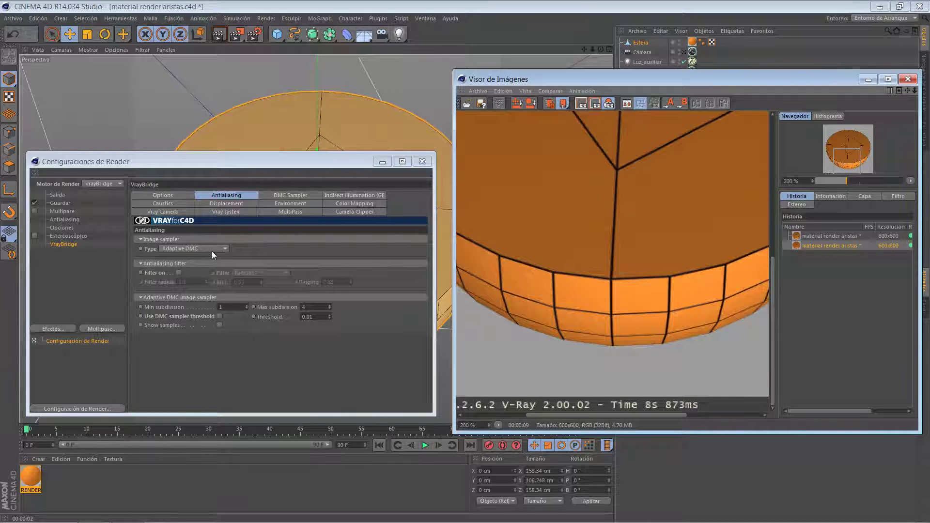
{"action": "left_click", "coordinate": [814, 236]}
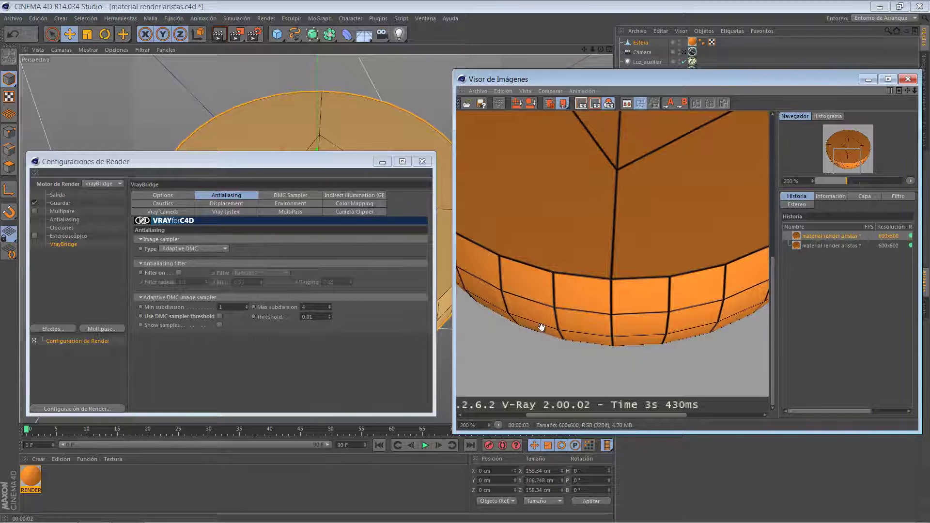
{"action": "left_click", "coordinate": [824, 247]}
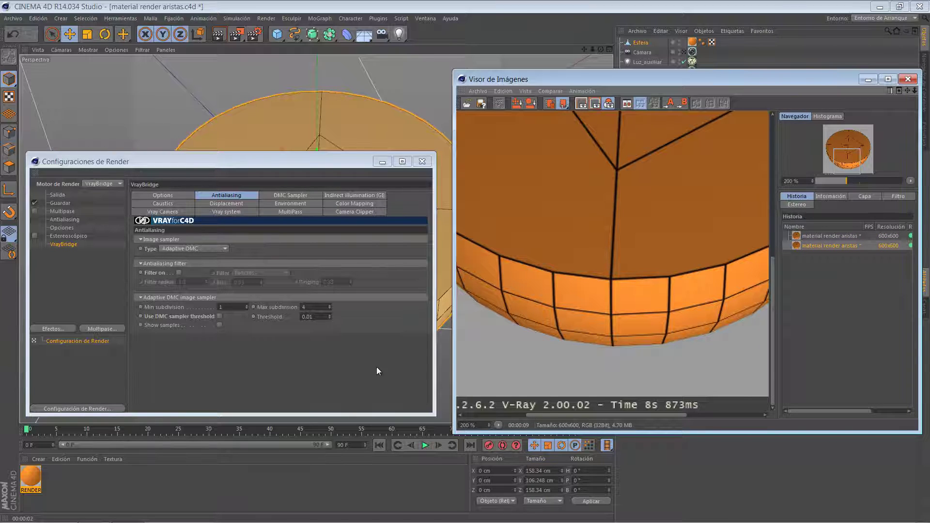
- Set the antialiasing image sampler type to Adaptive subdivision and render the scene to the image viewer
{"action": "left_click", "coordinate": [498, 425]}
{"action": "left_click", "coordinate": [516, 386]}
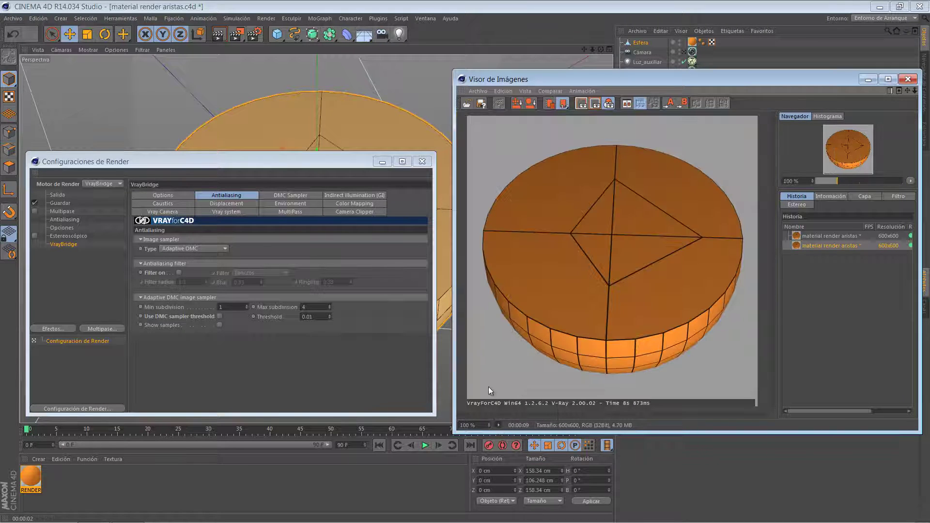
{"action": "left_click", "coordinate": [212, 248]}
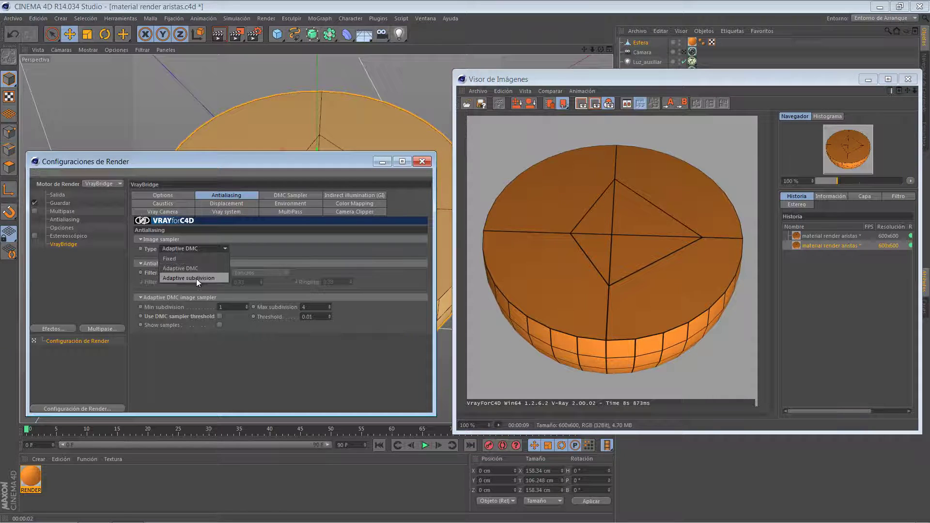
{"action": "left_click", "coordinate": [197, 278]}
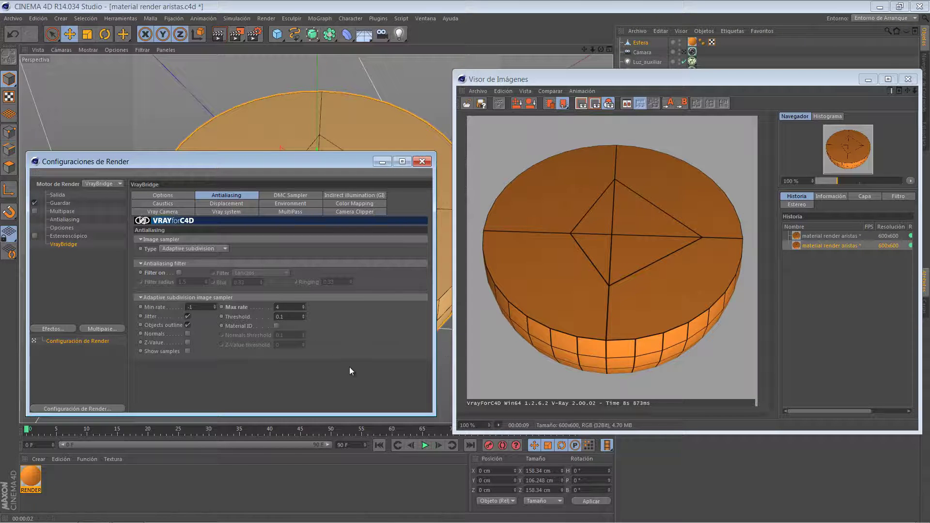
{"action": "key", "text": "shift+r"}
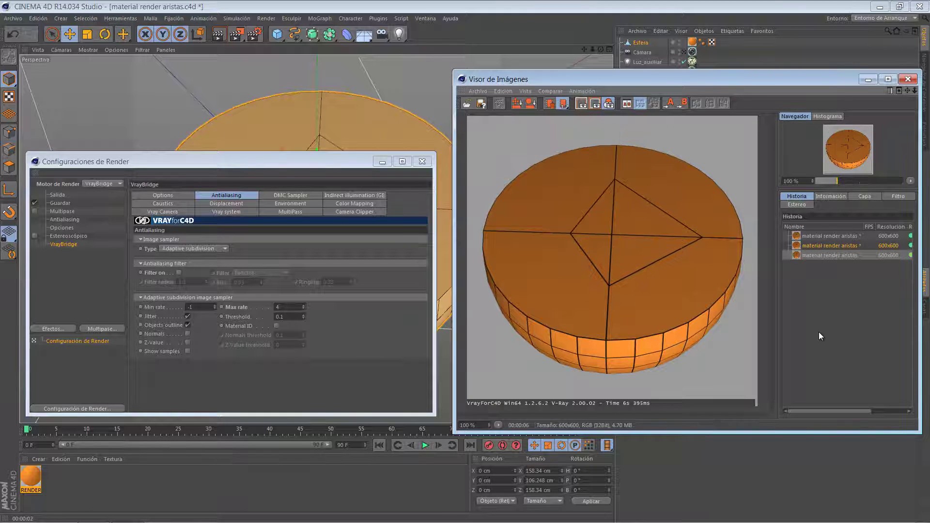
- Compare the Adaptive DMC and Adaptive subdivision renders, examining the half sphere's lower rim at 400% zoom
{"action": "left_click", "coordinate": [827, 246]}
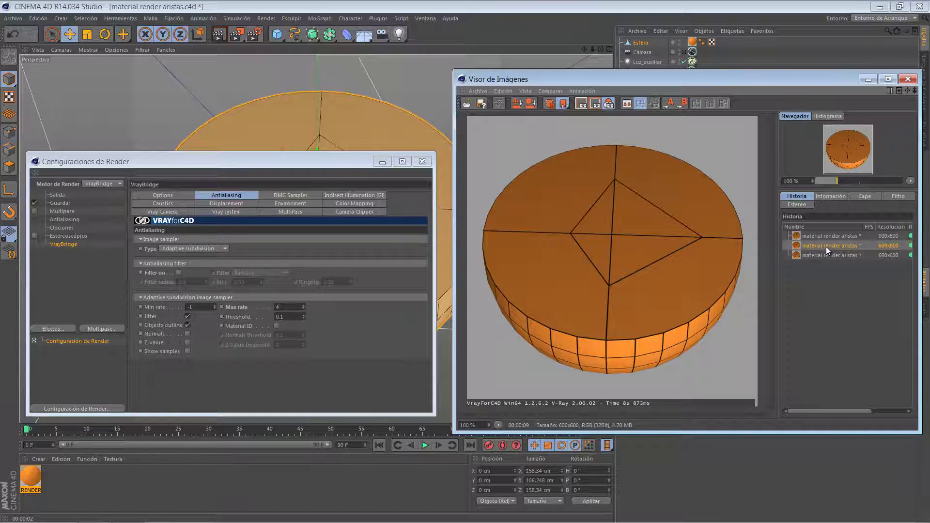
{"action": "left_click", "coordinate": [822, 255]}
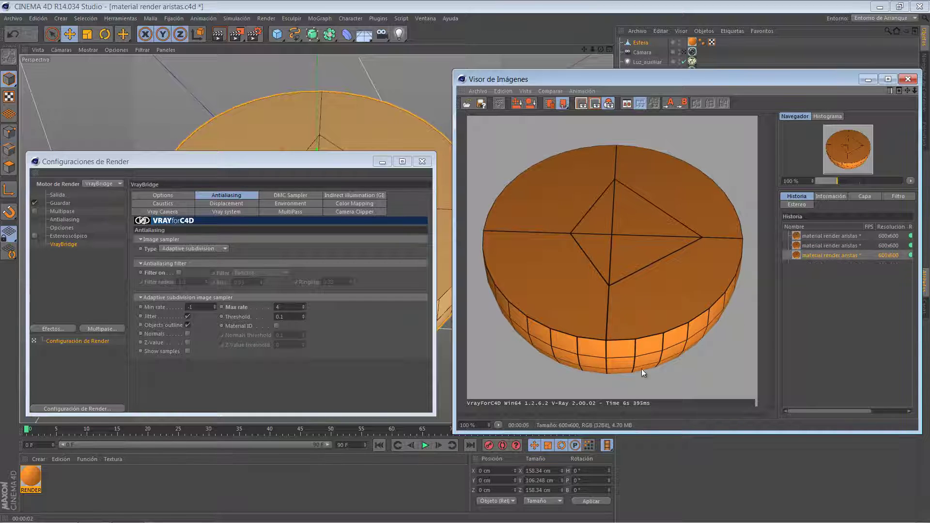
{"action": "left_click", "coordinate": [497, 425]}
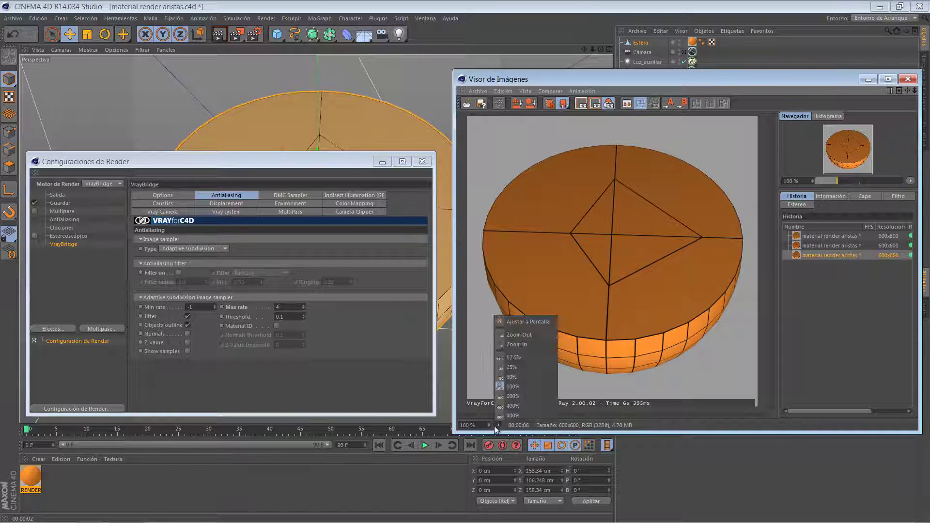
{"action": "left_click", "coordinate": [513, 406]}
{"action": "left_click_drag", "start_coordinate": [599, 358], "coordinate": [587, 202]}
{"action": "left_click_drag", "start_coordinate": [587, 291], "coordinate": [584, 188]}
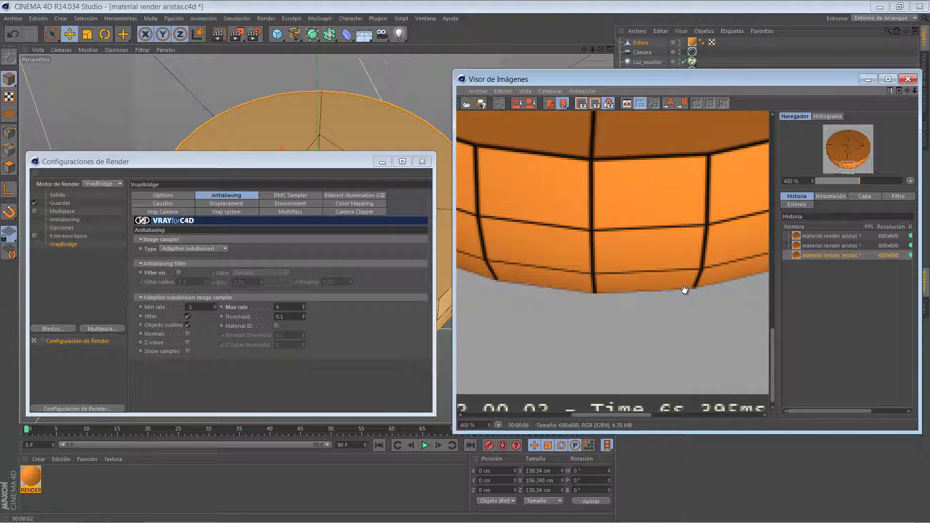
{"action": "left_click", "coordinate": [822, 247]}
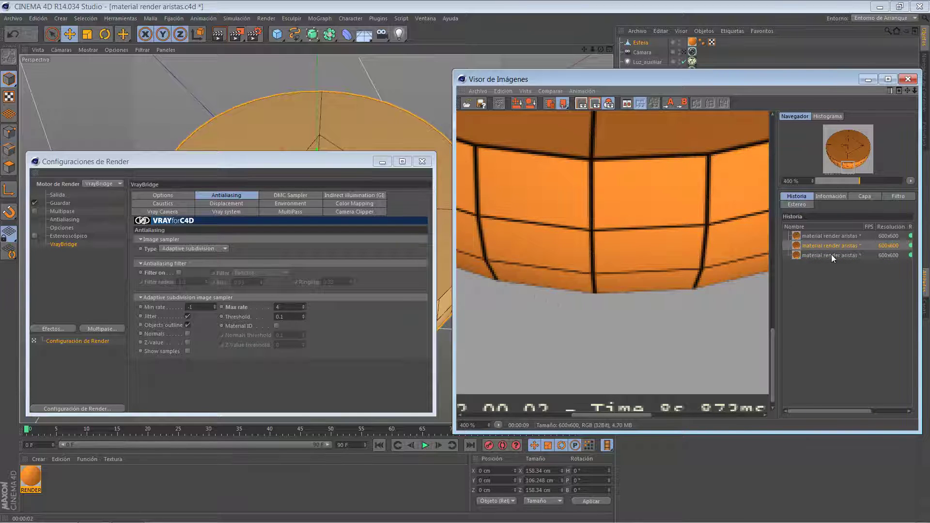
{"action": "left_click", "coordinate": [831, 254]}
{"action": "left_click", "coordinate": [832, 246]}
{"action": "left_click", "coordinate": [827, 257]}
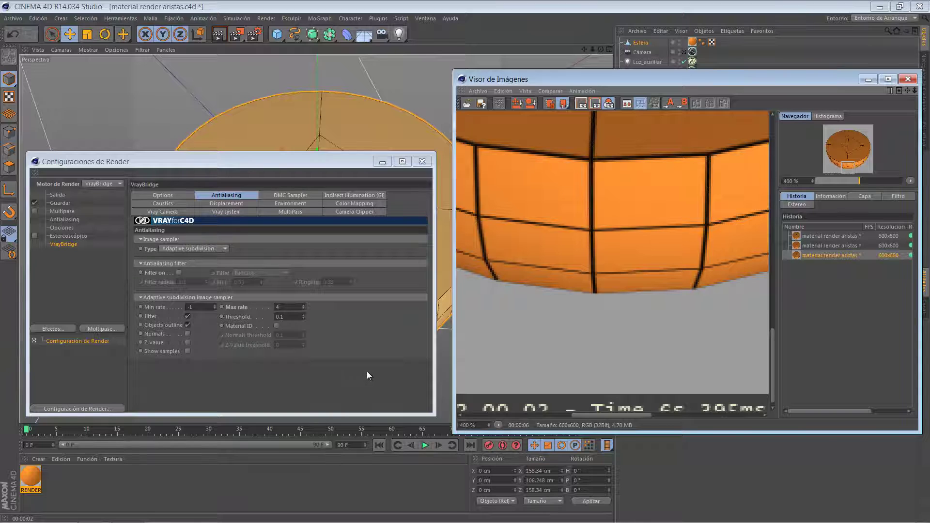
- Set the antialiasing image sampler type to Fixed with a subdivision of 3 and render the scene to the image viewer
{"action": "left_click", "coordinate": [202, 248]}
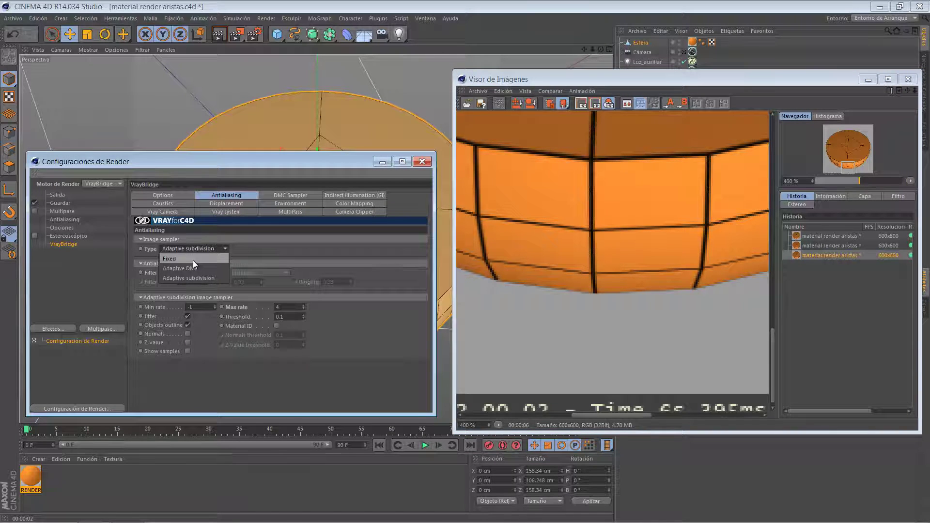
{"action": "left_click", "coordinate": [193, 259]}
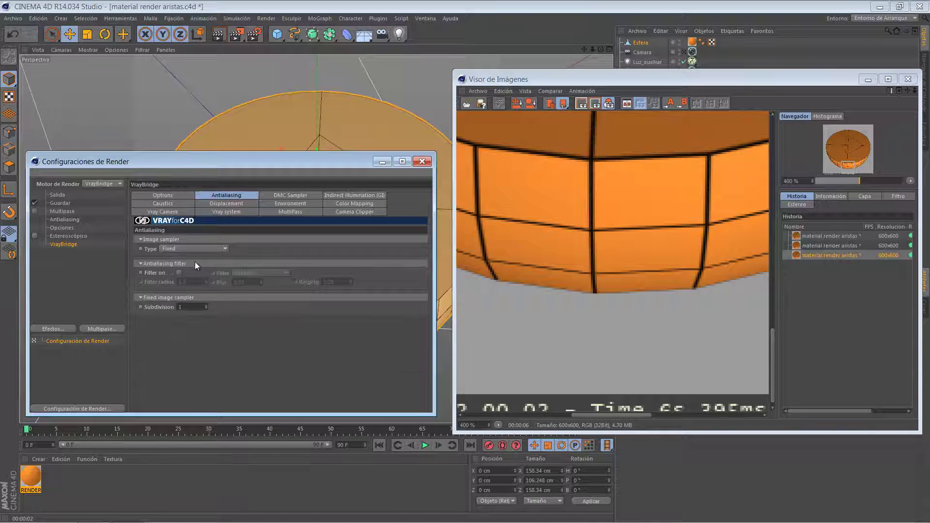
{"action": "left_click", "coordinate": [497, 425]}
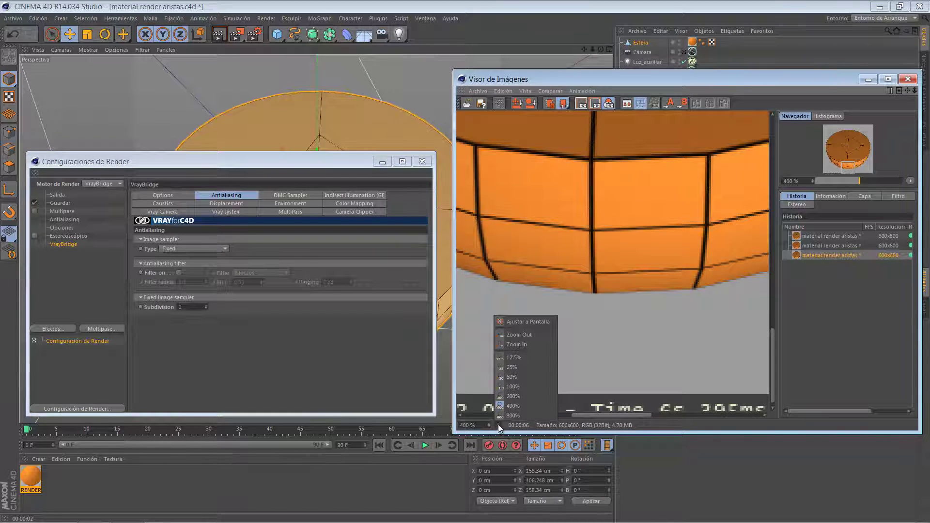
{"action": "left_click", "coordinate": [519, 386]}
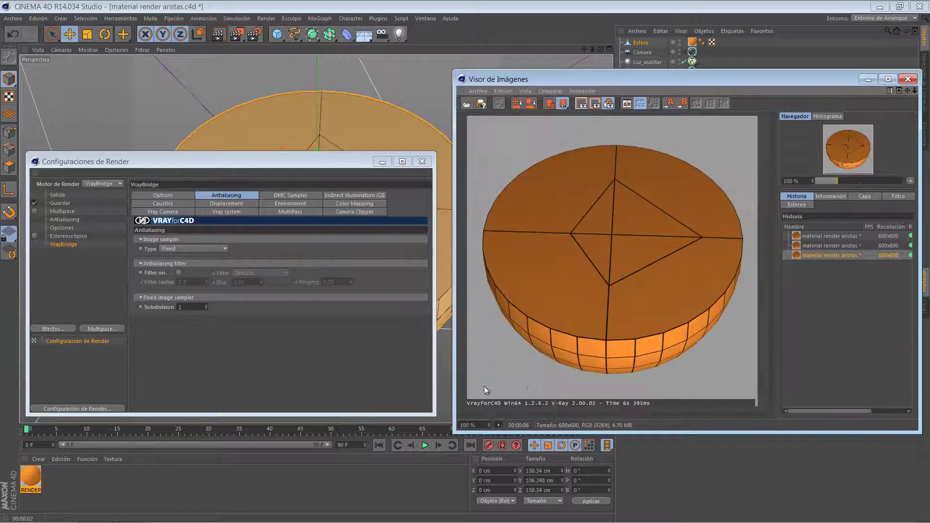
{"action": "left_click", "coordinate": [192, 307]}
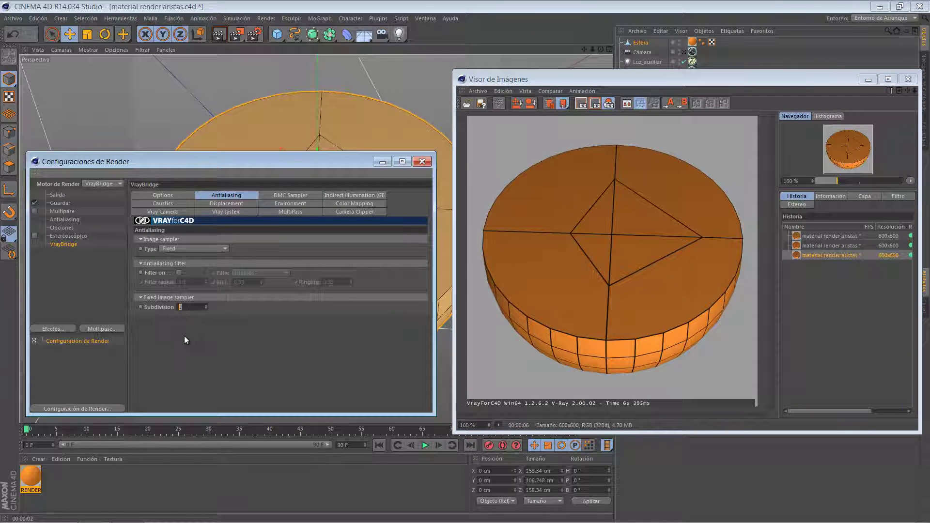
{"action": "type", "text": "3"}
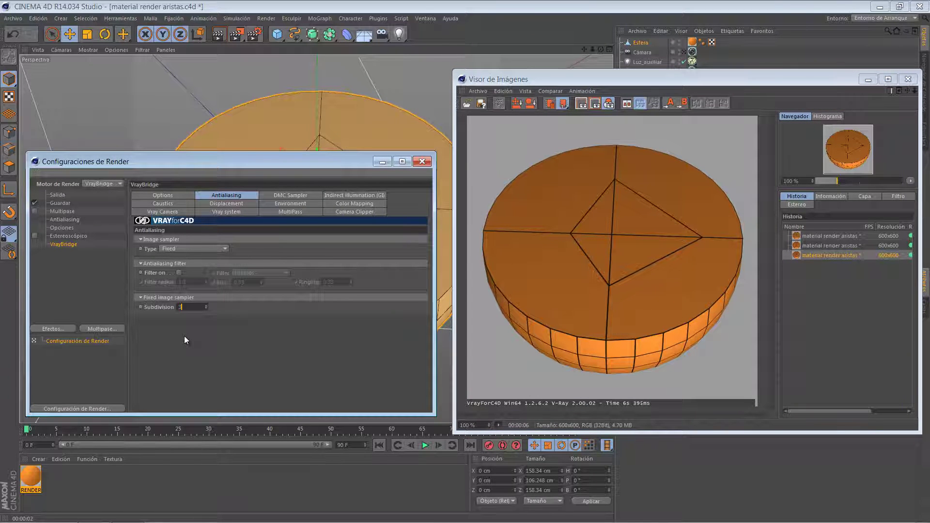
{"action": "left_click", "coordinate": [816, 236]}
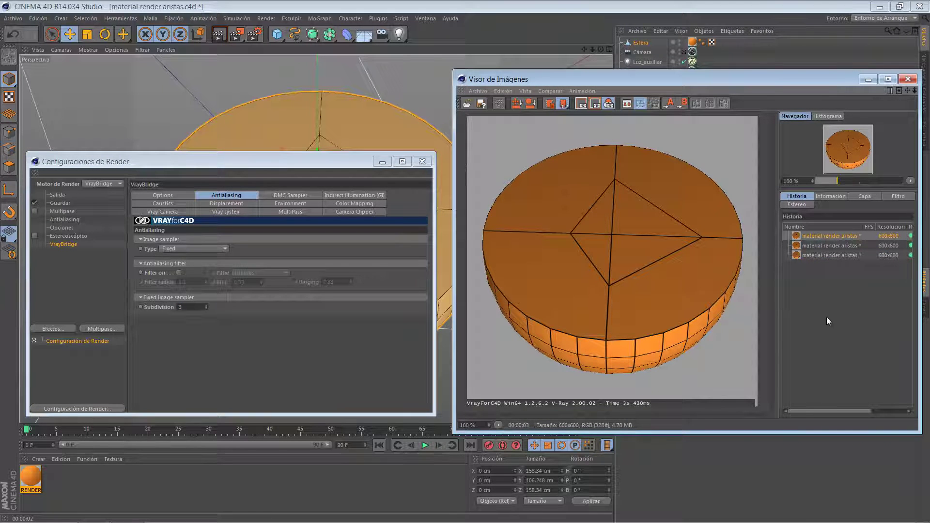
{"action": "key", "text": "shift+r"}
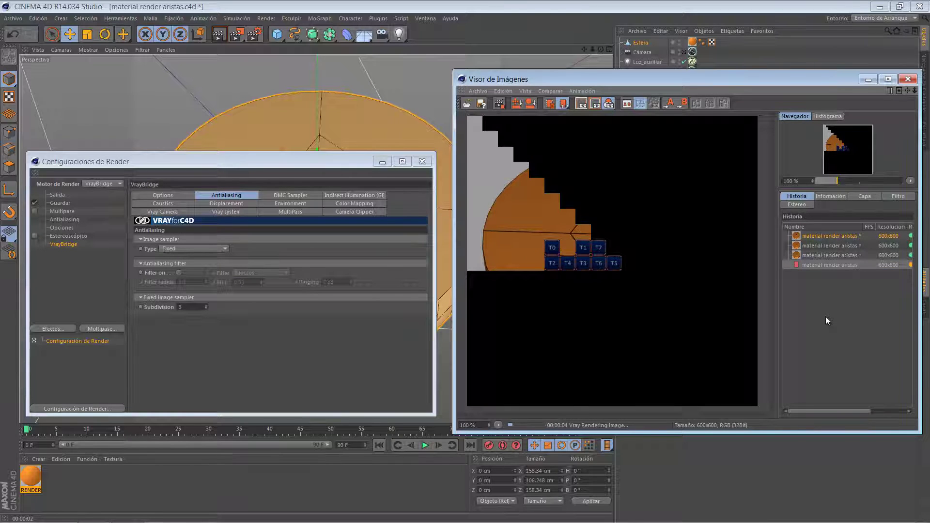
- Compare the ongoing Fixed render with the first render in the history, examining the half sphere's outer outline at 200% zoom
{"action": "left_click", "coordinate": [802, 235]}
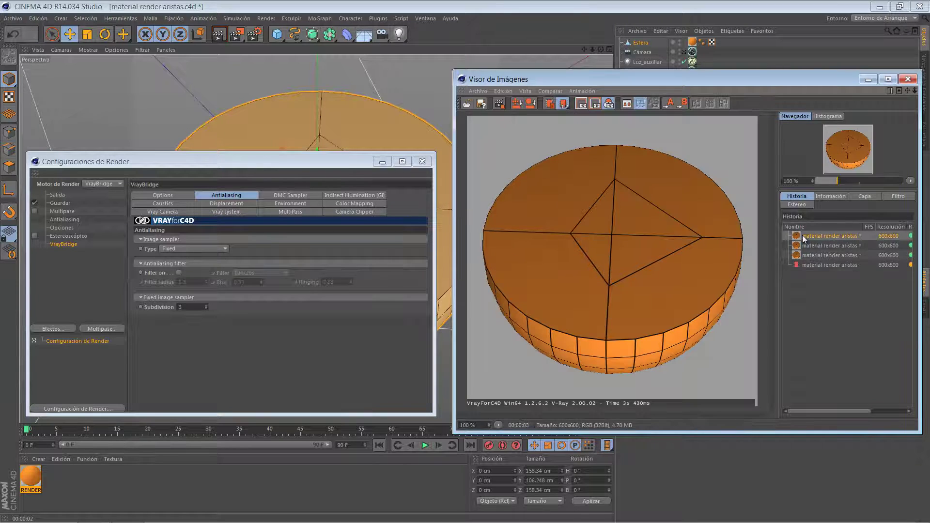
{"action": "left_click", "coordinate": [808, 266]}
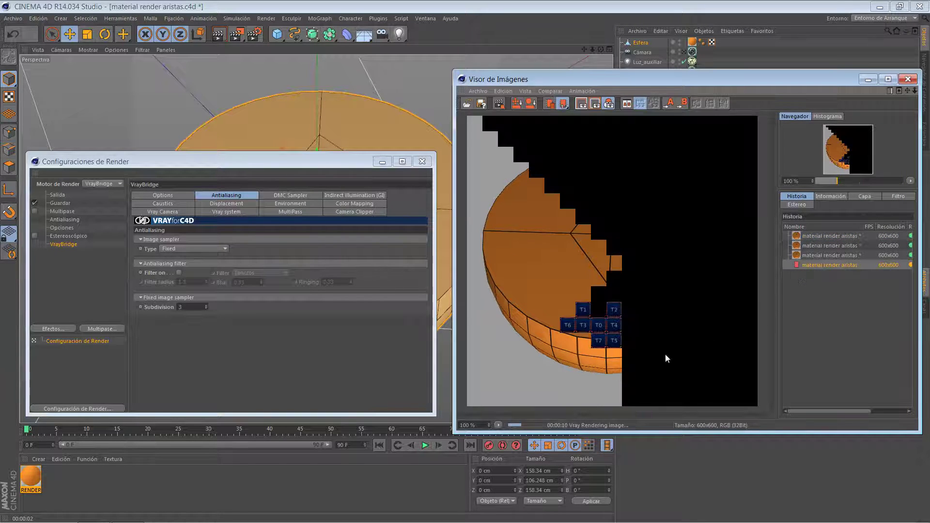
{"action": "left_click", "coordinate": [498, 423]}
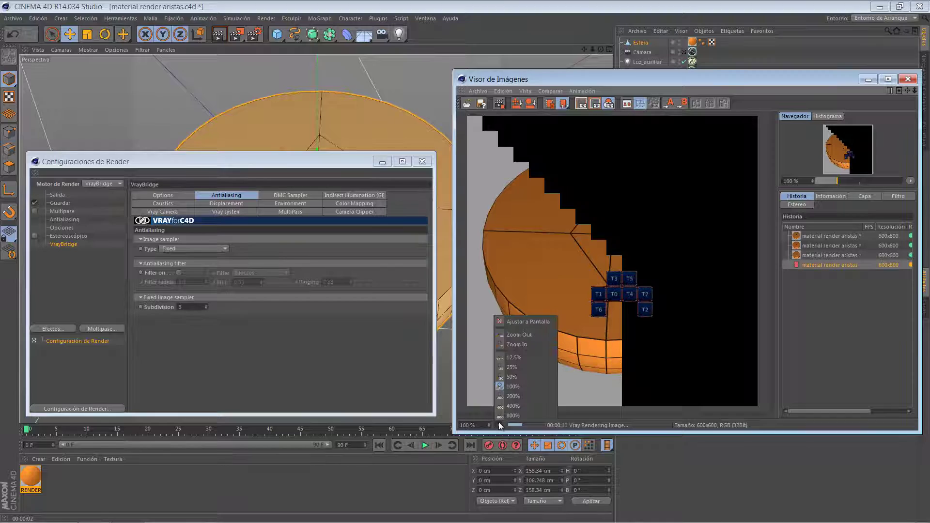
{"action": "left_click", "coordinate": [513, 396]}
{"action": "left_click_drag", "start_coordinate": [577, 379], "coordinate": [666, 363]}
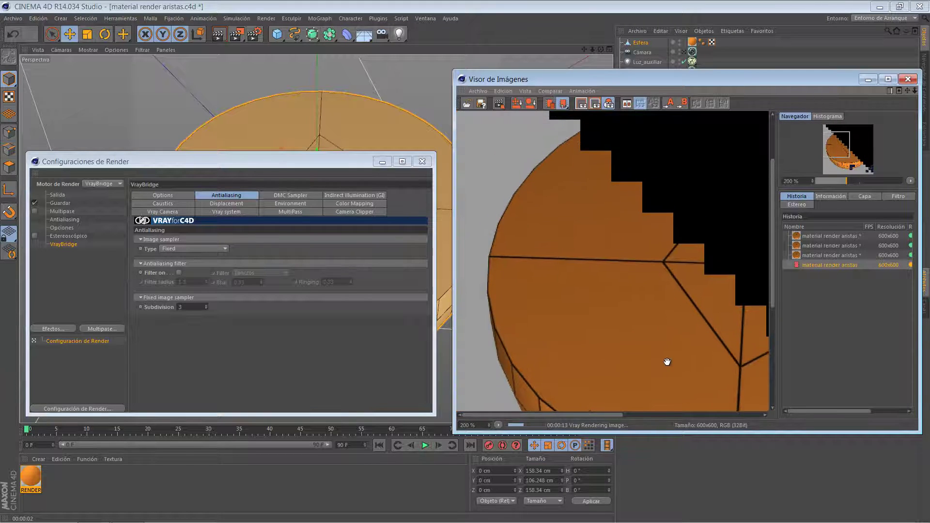
{"action": "left_click", "coordinate": [819, 237]}
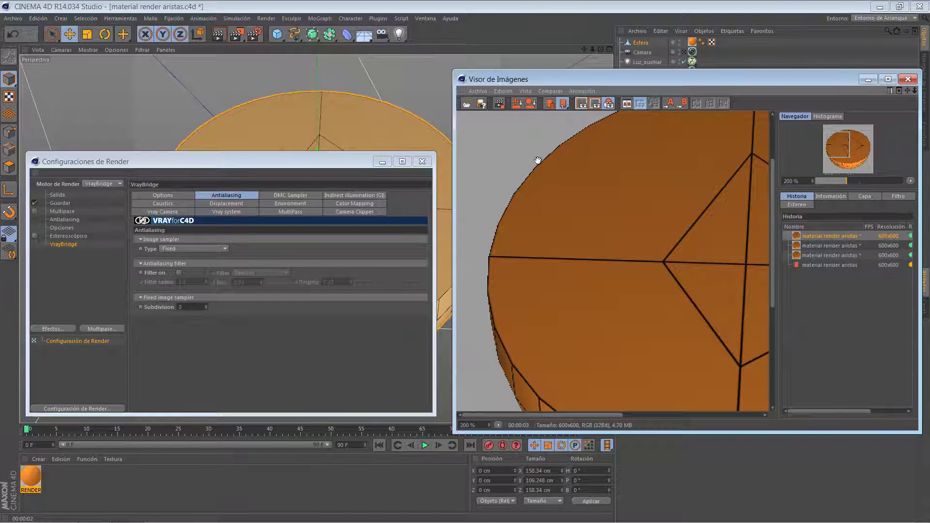
{"action": "left_click", "coordinate": [814, 265]}
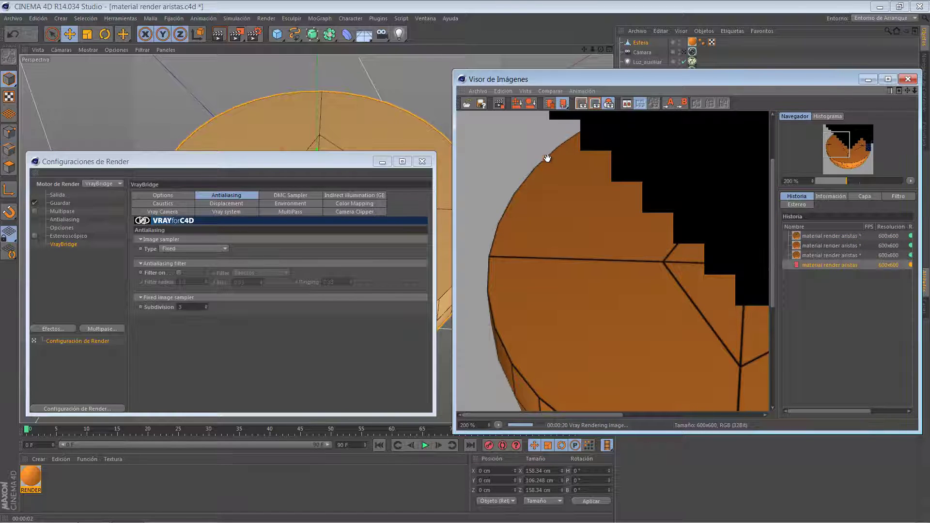
{"action": "left_click_drag", "start_coordinate": [507, 204], "coordinate": [501, 220]}
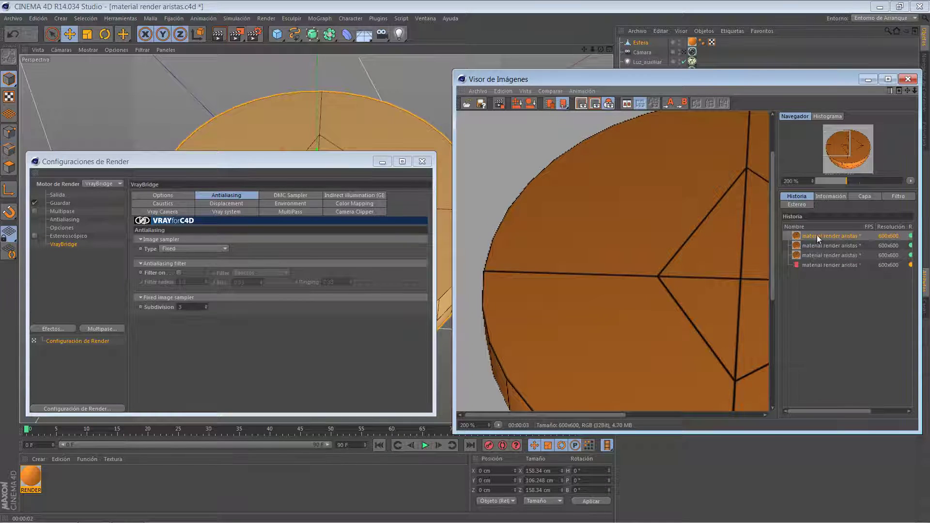
- Compare the Fixed render with the Adaptive DMC and Adaptive subdivision renders in the history, examining the half sphere's lower rim at 200% zoom
{"action": "left_click", "coordinate": [816, 266]}
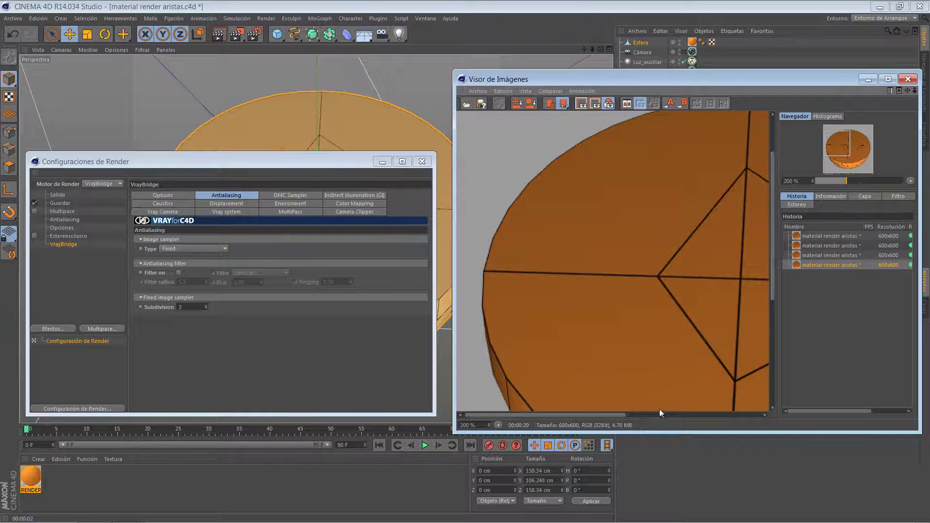
{"action": "left_click_drag", "start_coordinate": [658, 409], "coordinate": [614, 156]}
{"action": "left_click_drag", "start_coordinate": [621, 391], "coordinate": [620, 395]}
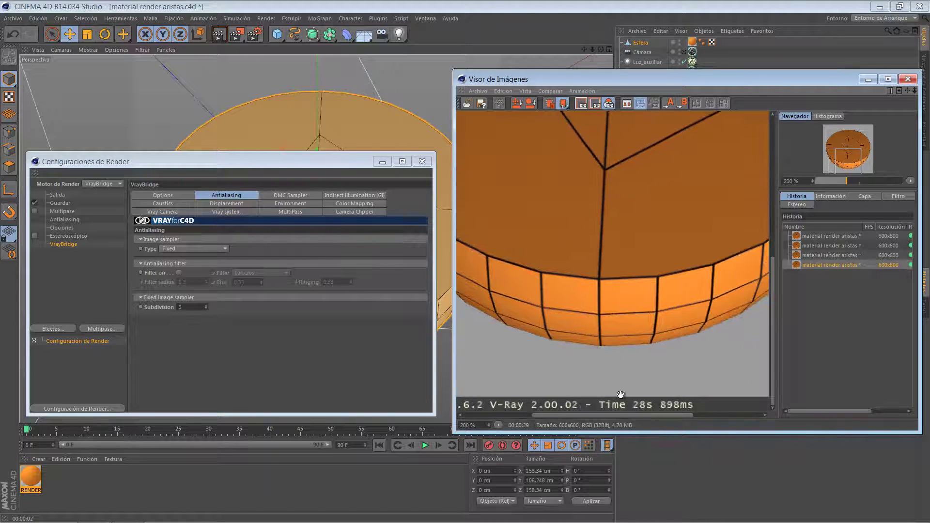
{"action": "left_click", "coordinate": [819, 235]}
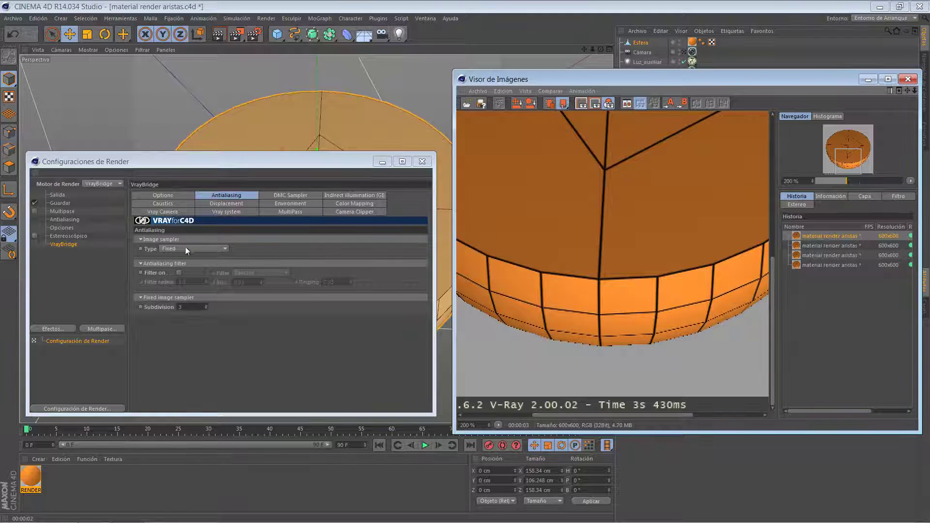
{"action": "left_click", "coordinate": [823, 266]}
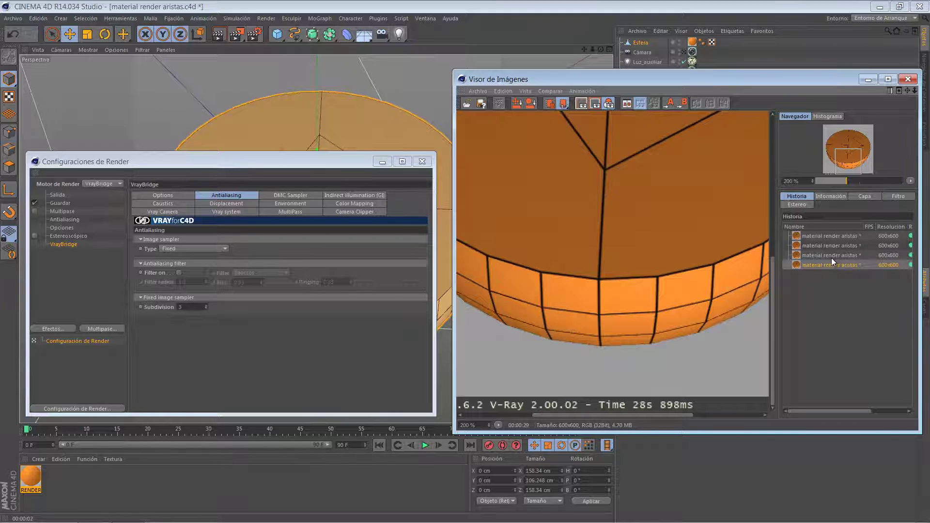
{"action": "left_click", "coordinate": [831, 257]}
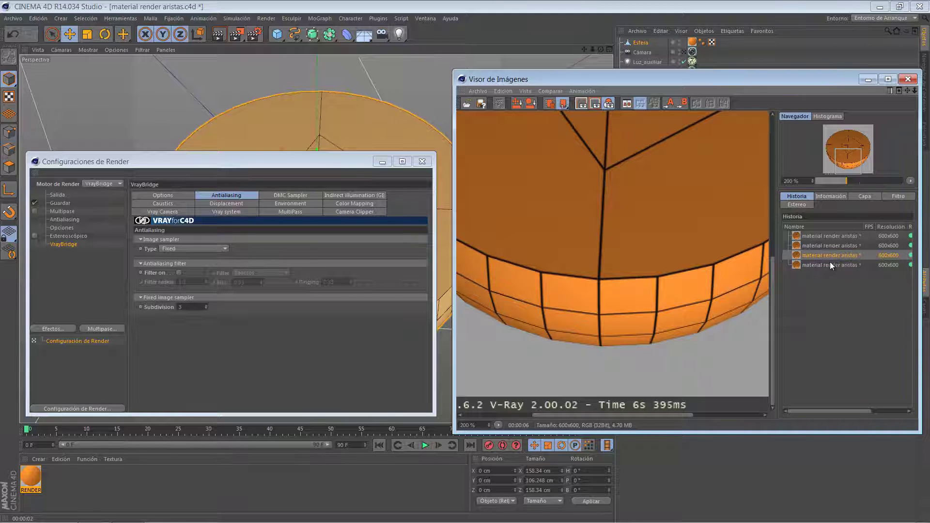
{"action": "left_click", "coordinate": [828, 266]}
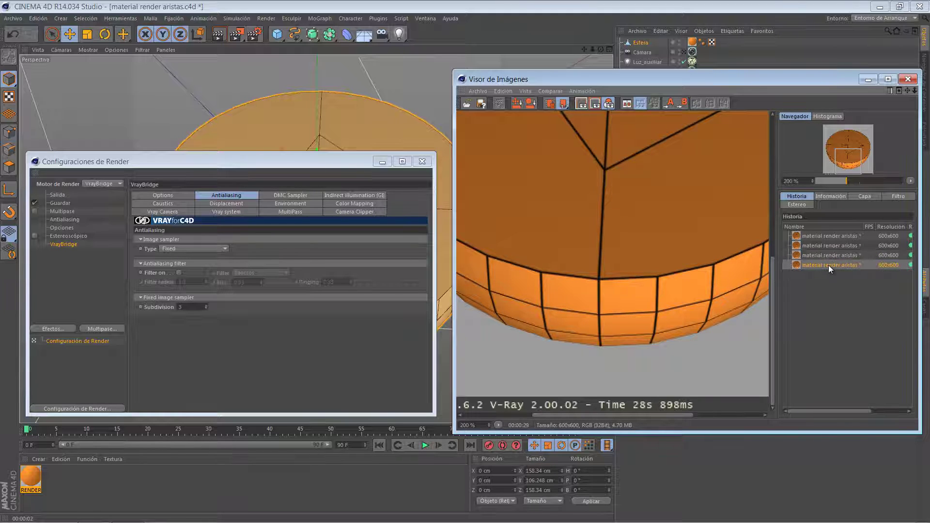
- Review the Adaptive subdivision sampler's options and set the antialiasing image sampler type to Adaptive DMC
{"action": "left_click", "coordinate": [183, 250]}
{"action": "left_click", "coordinate": [181, 270]}
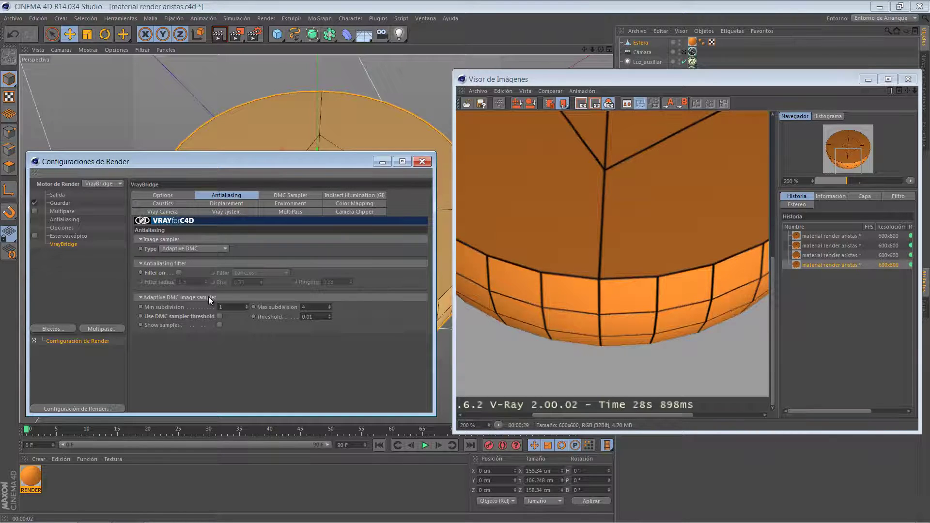
{"action": "left_click", "coordinate": [205, 248]}
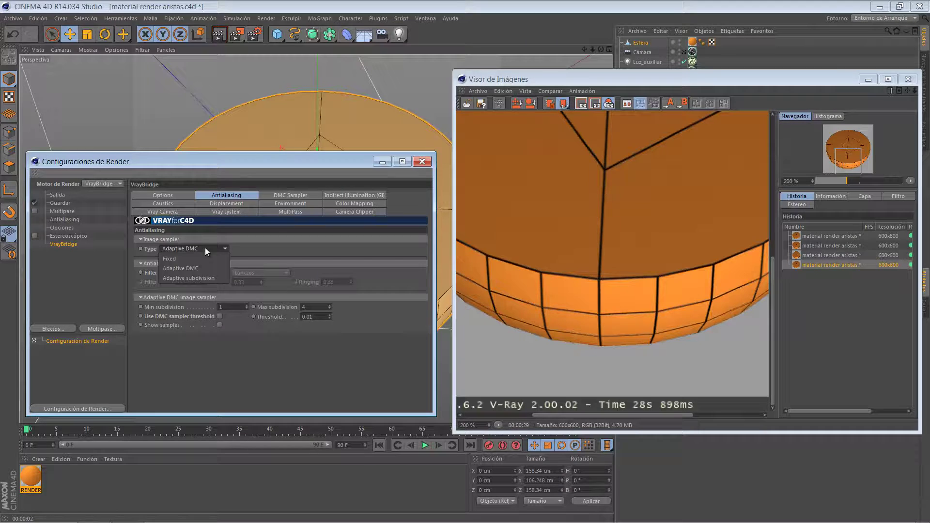
{"action": "left_click", "coordinate": [201, 278]}
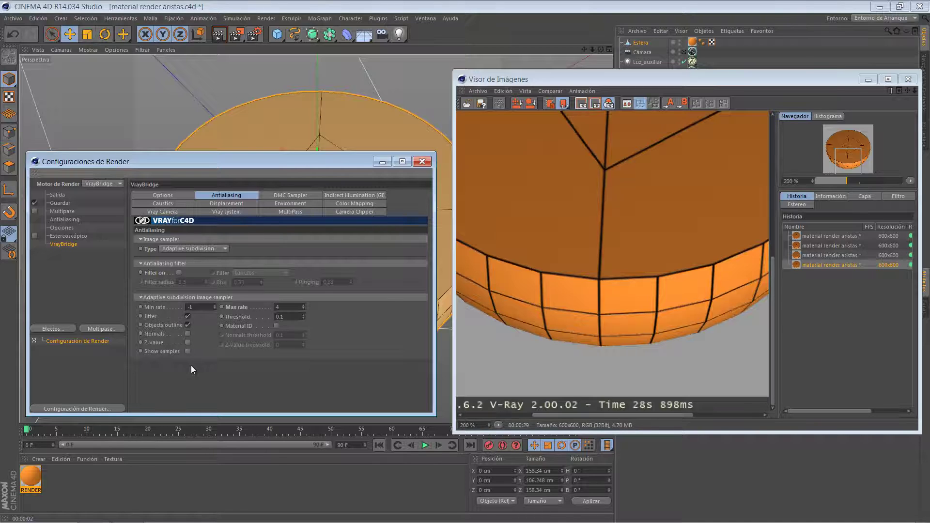
{"action": "left_click", "coordinate": [197, 247]}
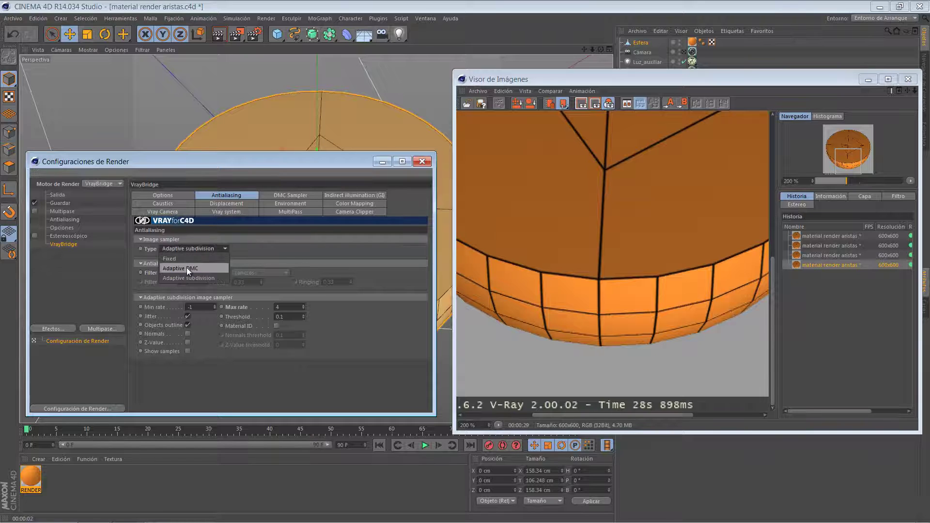
{"action": "left_click", "coordinate": [187, 268]}
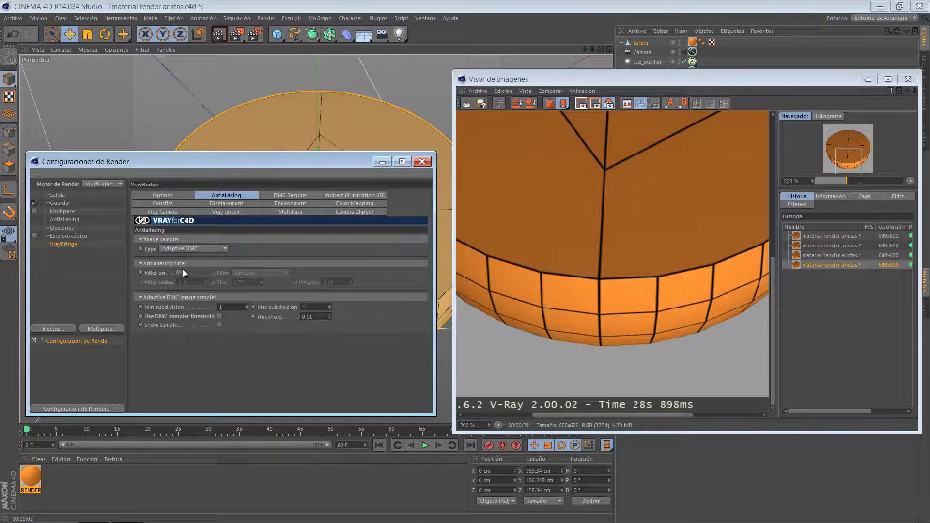
- Enable the antialiasing filter with the Catmull-Rom type and render the scene to the image viewer
{"action": "left_click", "coordinate": [178, 273]}
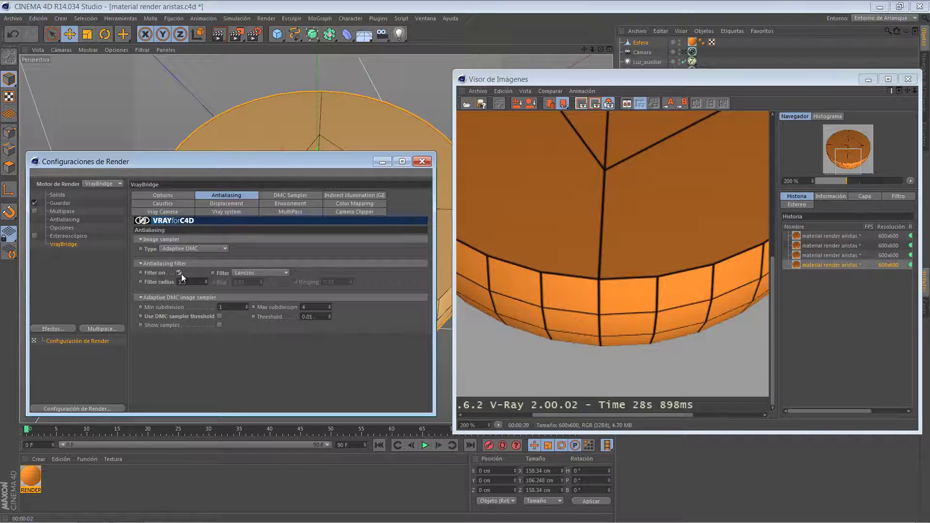
{"action": "left_click", "coordinate": [239, 272]}
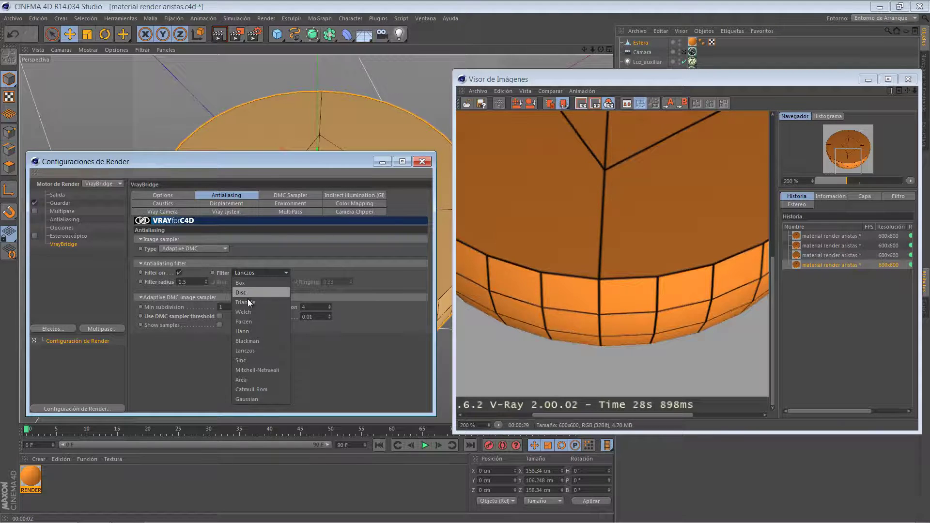
{"action": "left_click", "coordinate": [262, 353]}
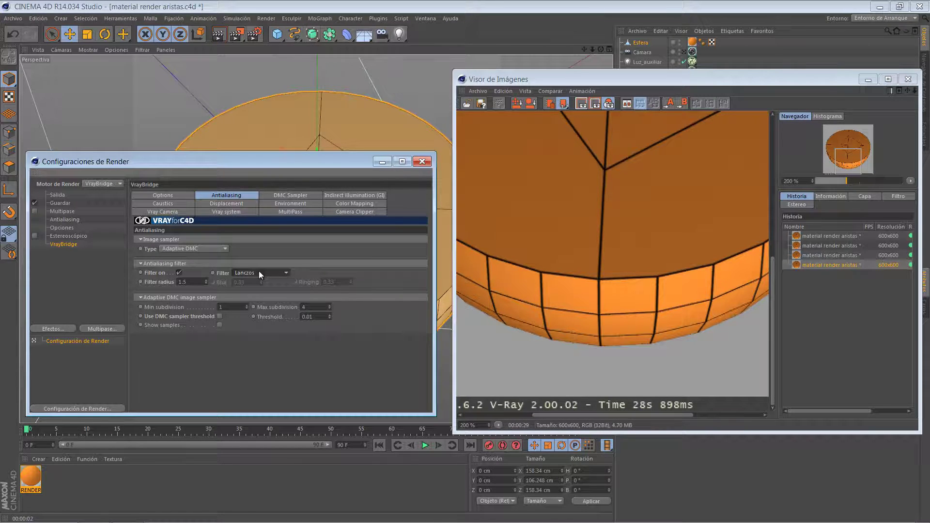
{"action": "left_click", "coordinate": [258, 273]}
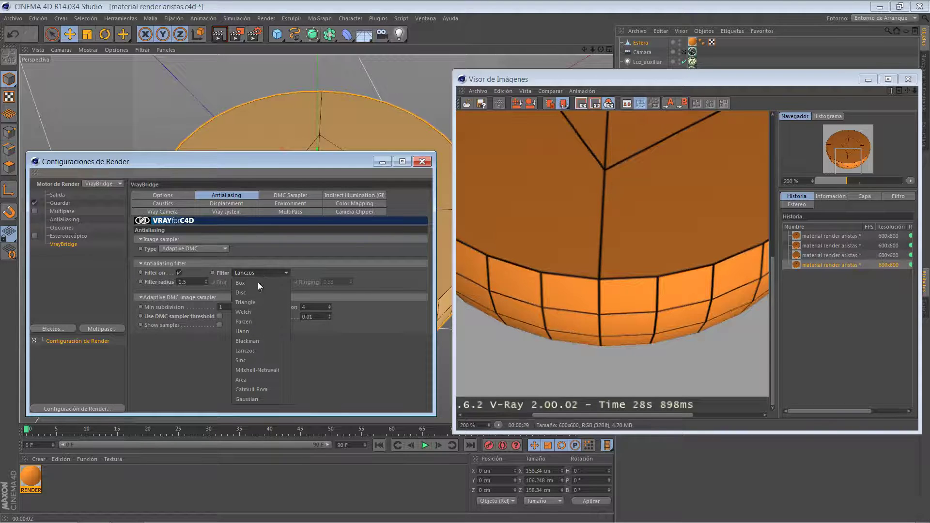
{"action": "left_click", "coordinate": [252, 389]}
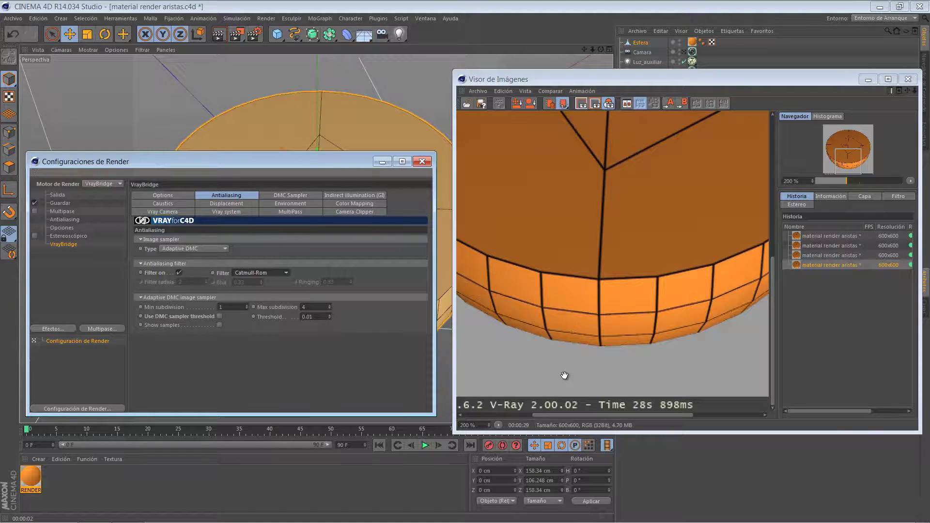
{"action": "key", "text": "shift+r"}
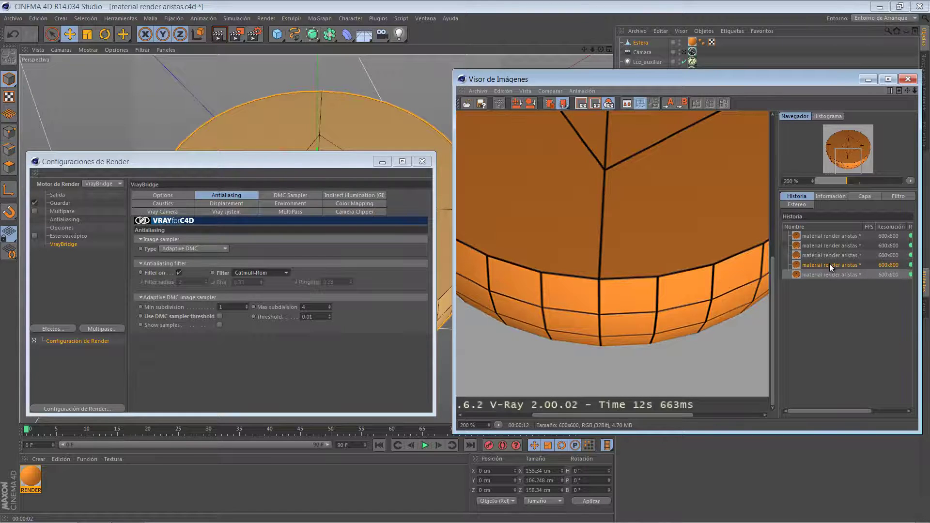
- Compare the Catmull-Rom filtered render with the Fixed render in the history at 200% and 100% zoom
{"action": "left_click", "coordinate": [829, 264]}
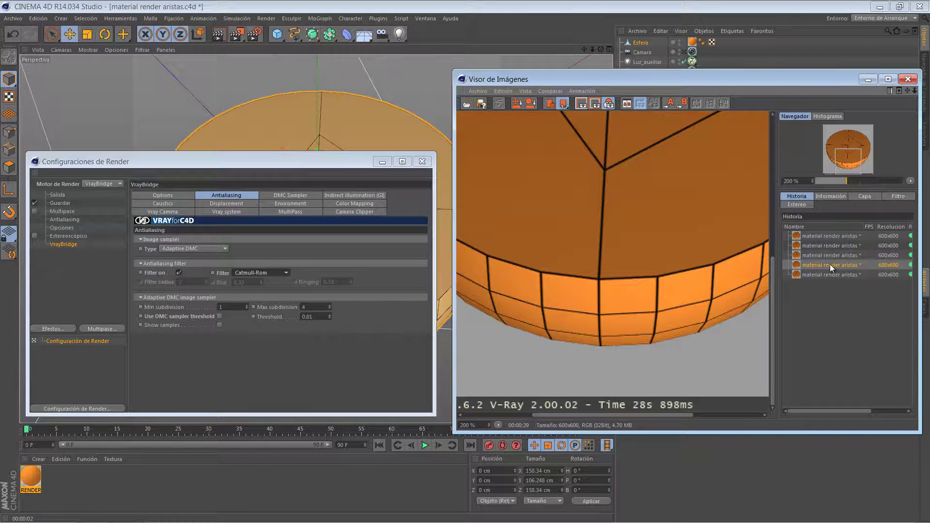
{"action": "left_click", "coordinate": [824, 275]}
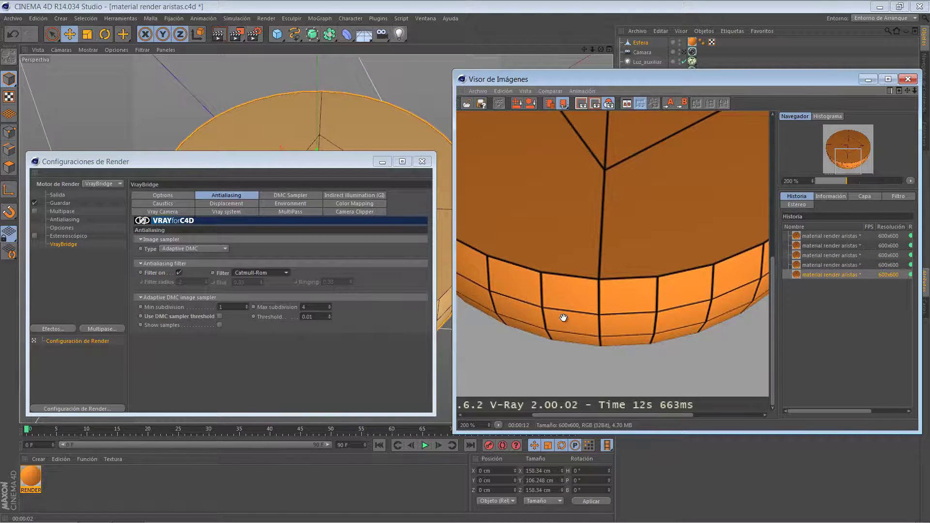
{"action": "left_click", "coordinate": [498, 425]}
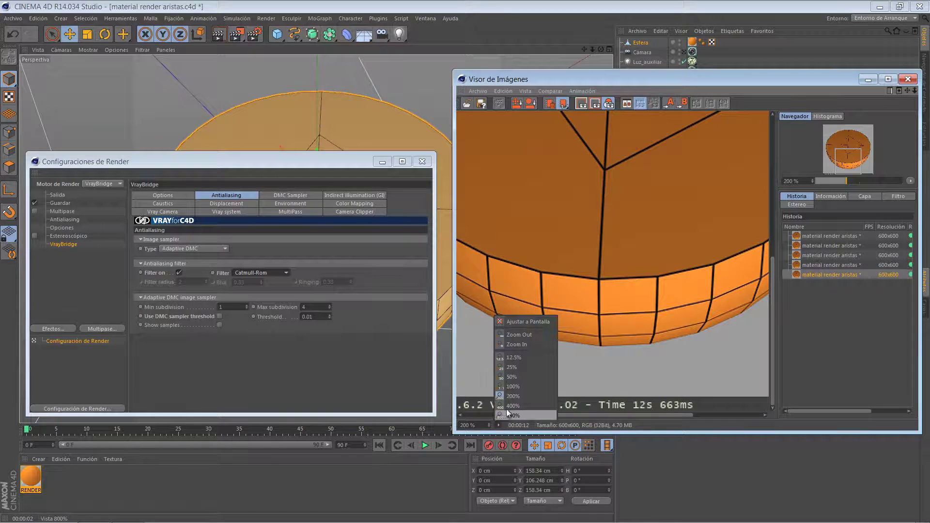
{"action": "left_click", "coordinate": [516, 386]}
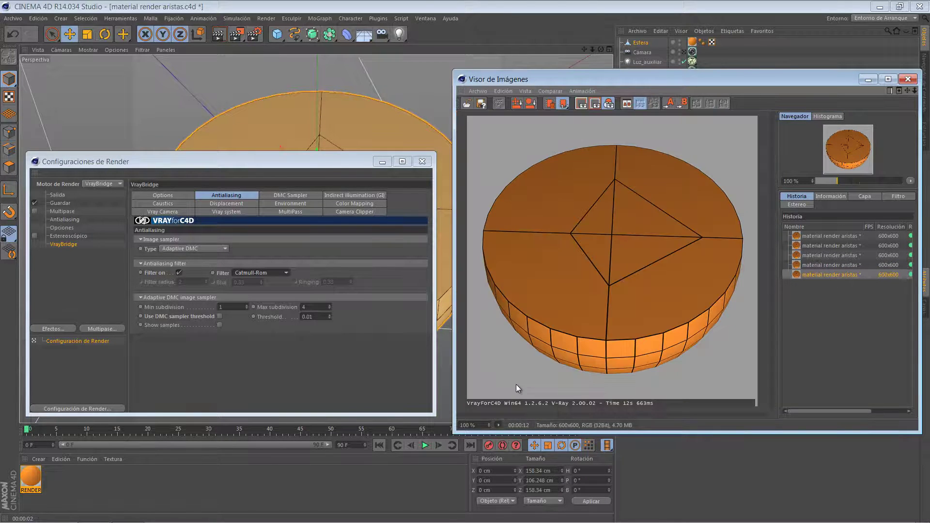
{"action": "left_click", "coordinate": [797, 266]}
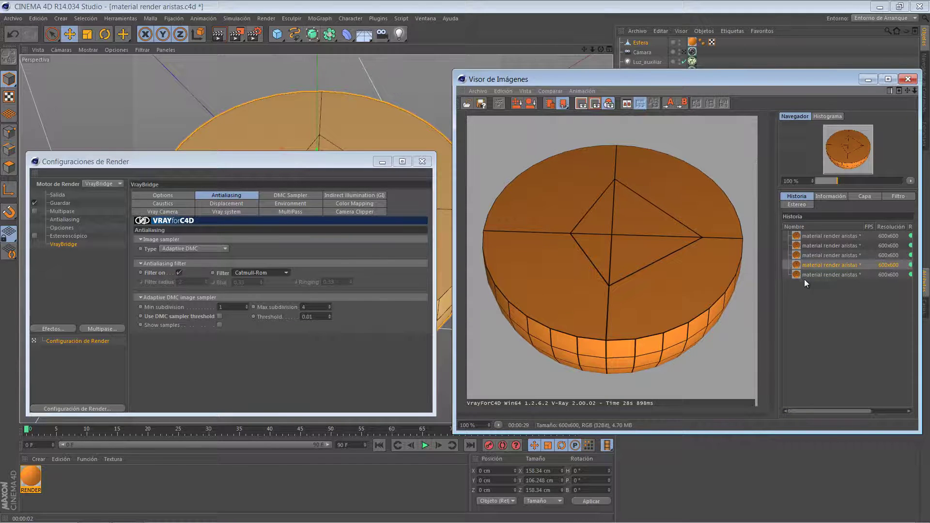
{"action": "left_click", "coordinate": [809, 275]}
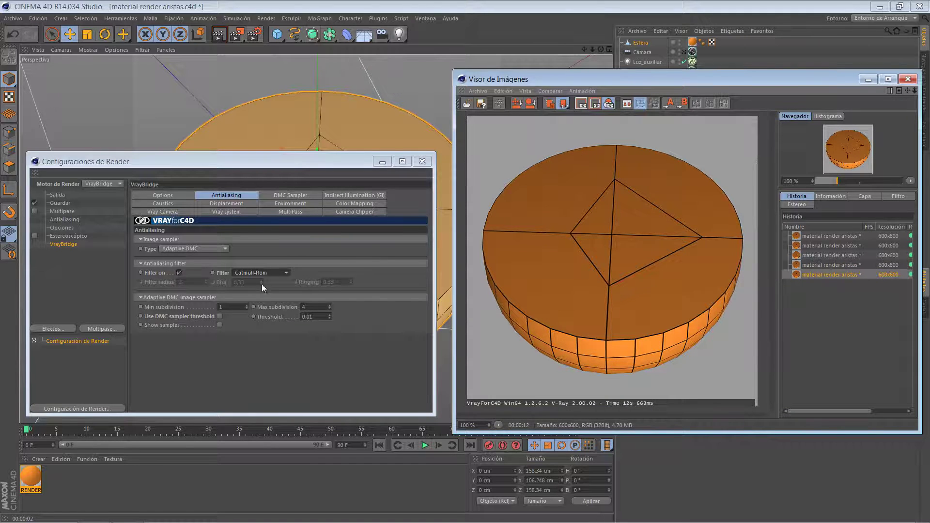
- Review the available antialiasing filter types, turn the filter off, and keep the image sampler type at Adaptive DMC
{"action": "left_click", "coordinate": [279, 273]}
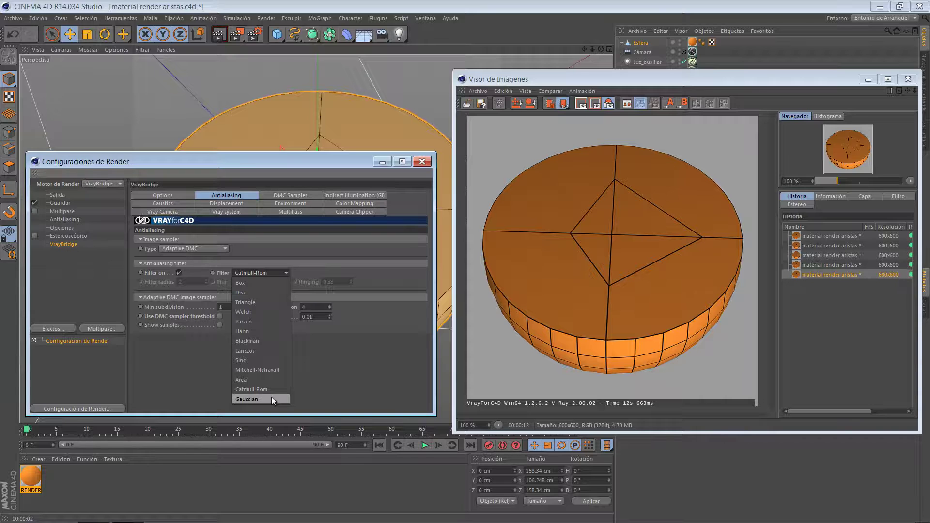
{"action": "left_click", "coordinate": [364, 373]}
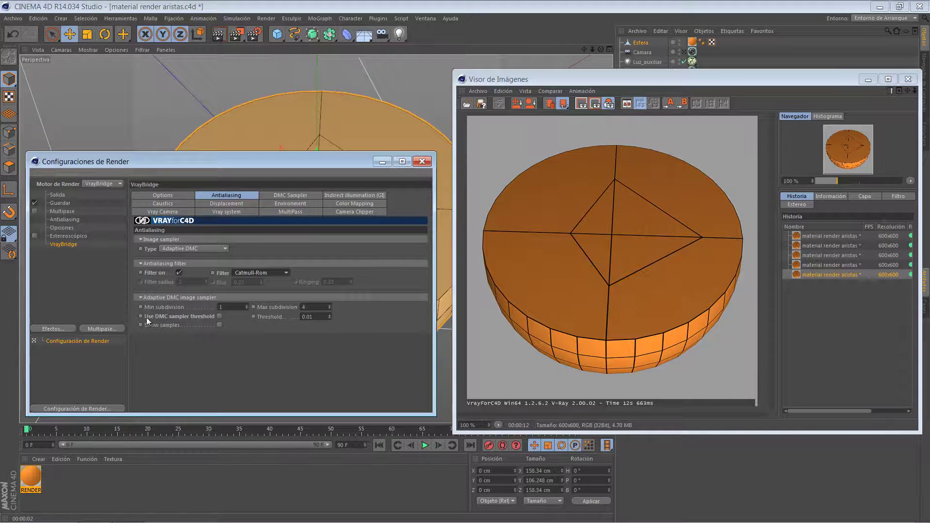
{"action": "left_click", "coordinate": [179, 272]}
{"action": "left_click", "coordinate": [204, 249]}
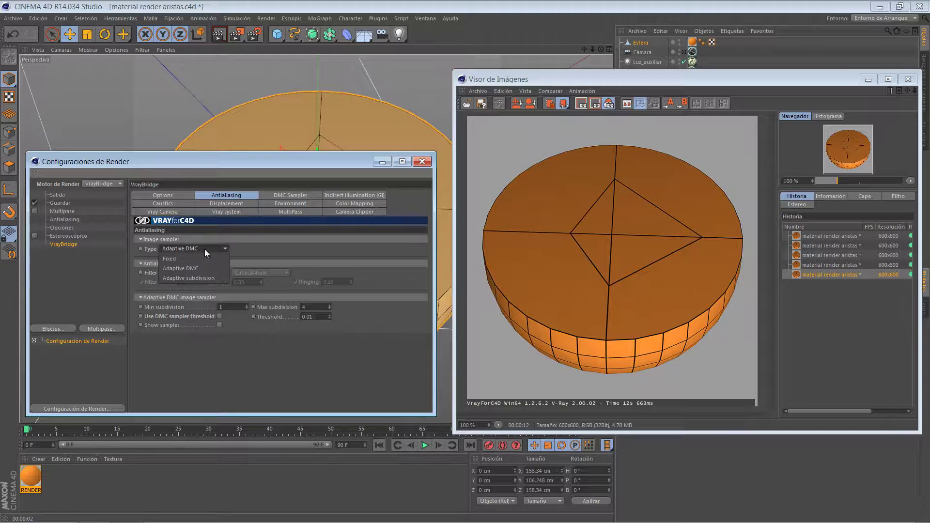
{"action": "left_click", "coordinate": [205, 269]}
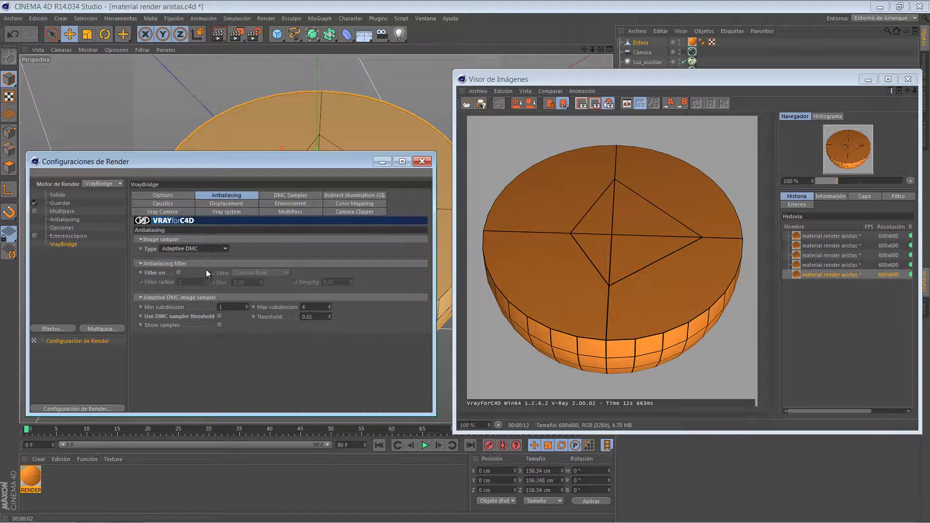
- Examine the DMC Sampler's noise threshold settings alongside the Adaptive DMC image sampler's own threshold
{"action": "left_click", "coordinate": [307, 196]}
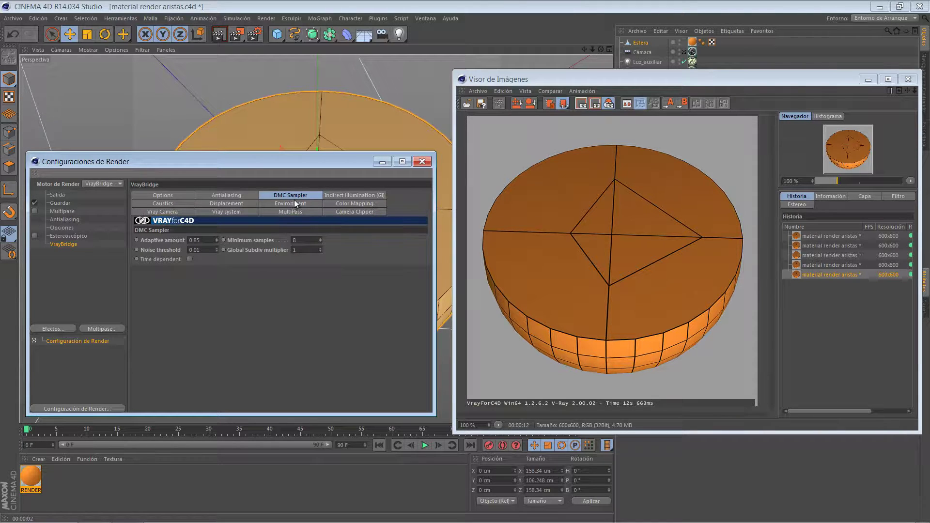
{"action": "left_click", "coordinate": [227, 196]}
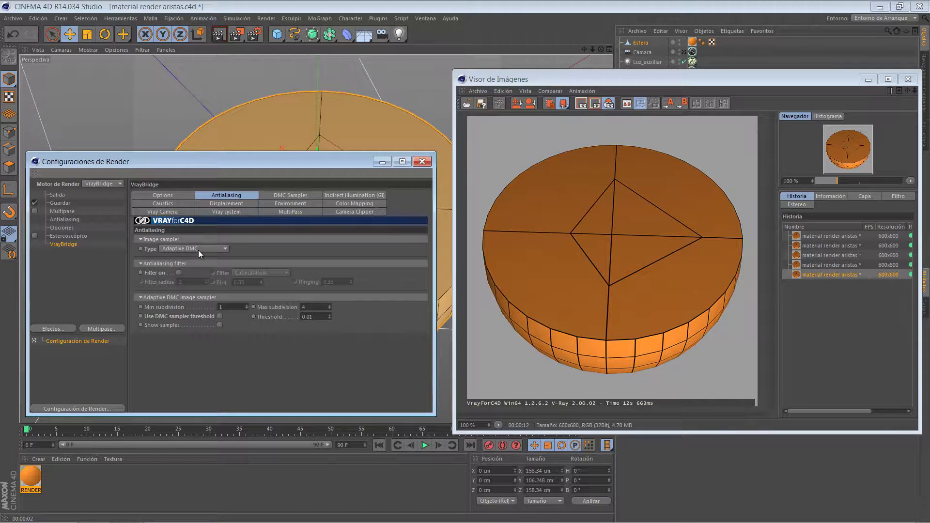
{"action": "left_click", "coordinate": [284, 194]}
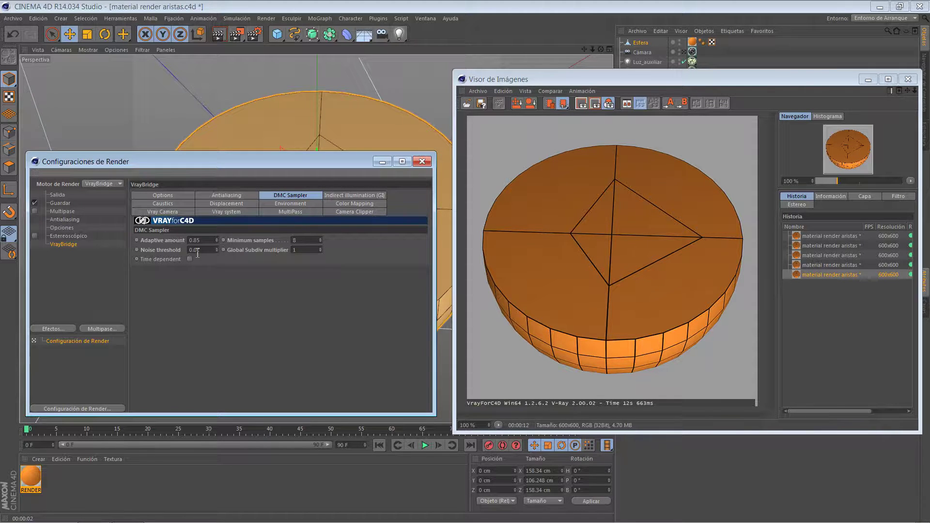
{"action": "left_click", "coordinate": [234, 197]}
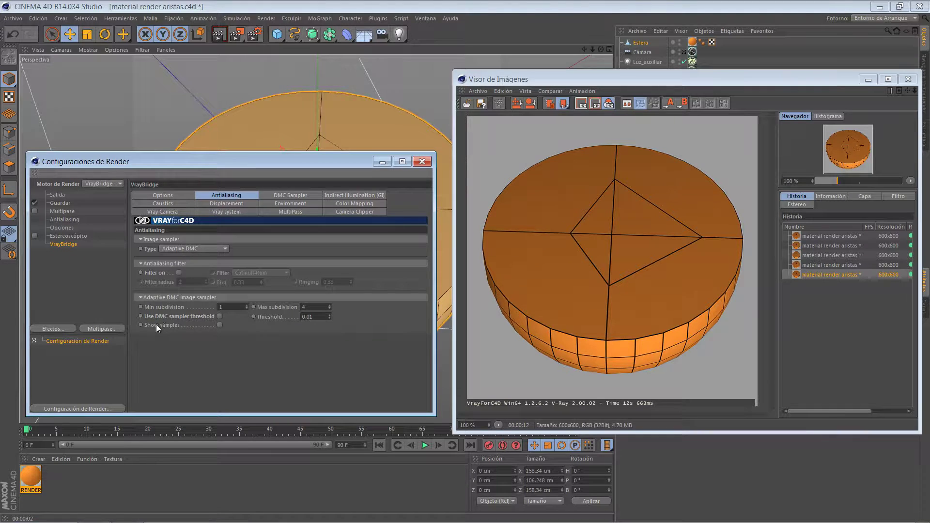
- Try the Use DMC sampler threshold option on the Adaptive DMC image sampler and check the DMC Sampler settings it relies on
{"action": "left_click", "coordinate": [220, 316]}
{"action": "left_click", "coordinate": [307, 196]}
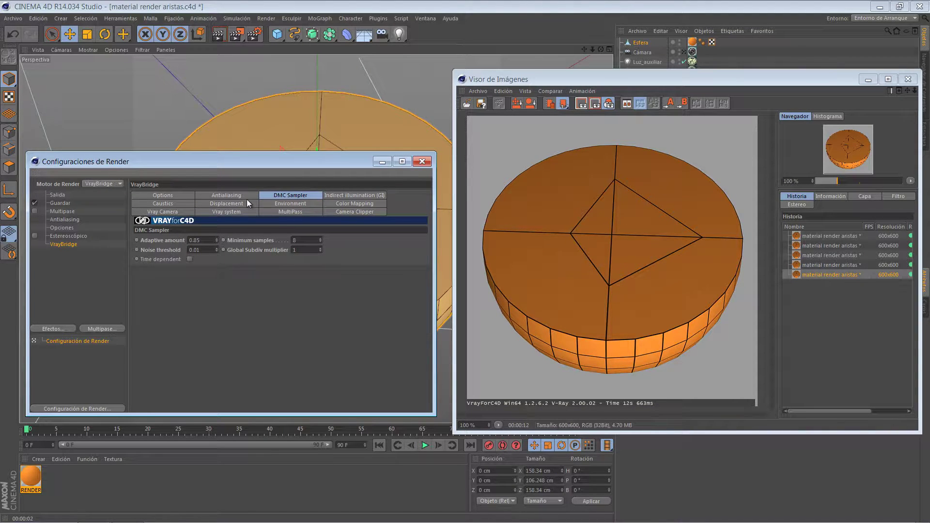
{"action": "left_click", "coordinate": [233, 196]}
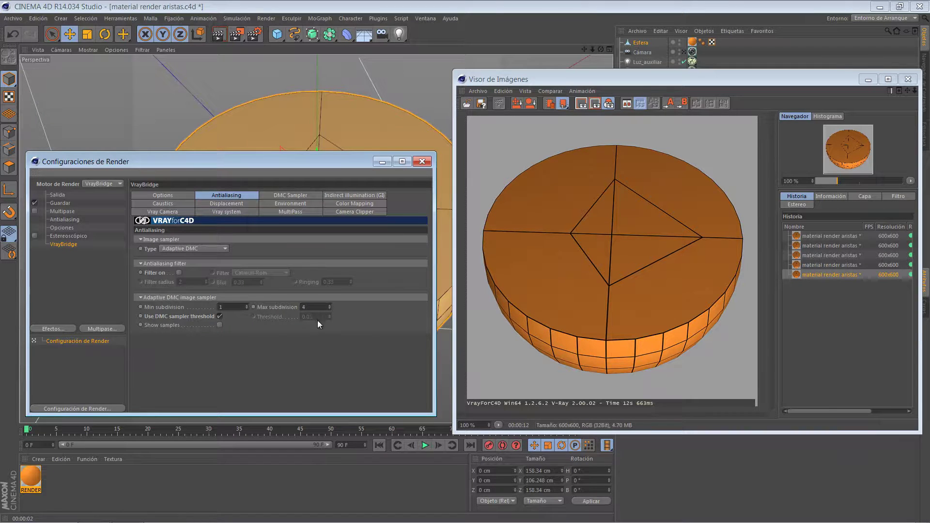
{"action": "left_click", "coordinate": [220, 316]}
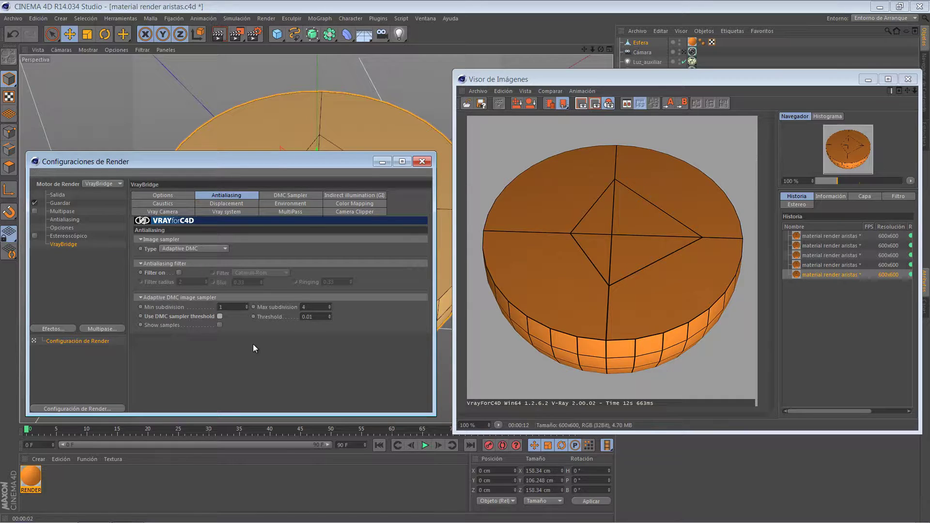